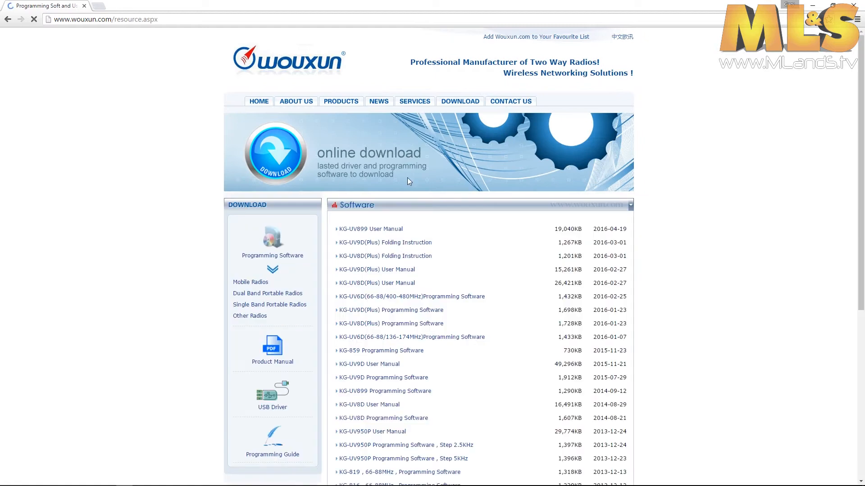
# Download "USB Driver Software for New Cable" from the USB driver section of the Wouxun download page
pyautogui.scroll(-2, 362, 254)
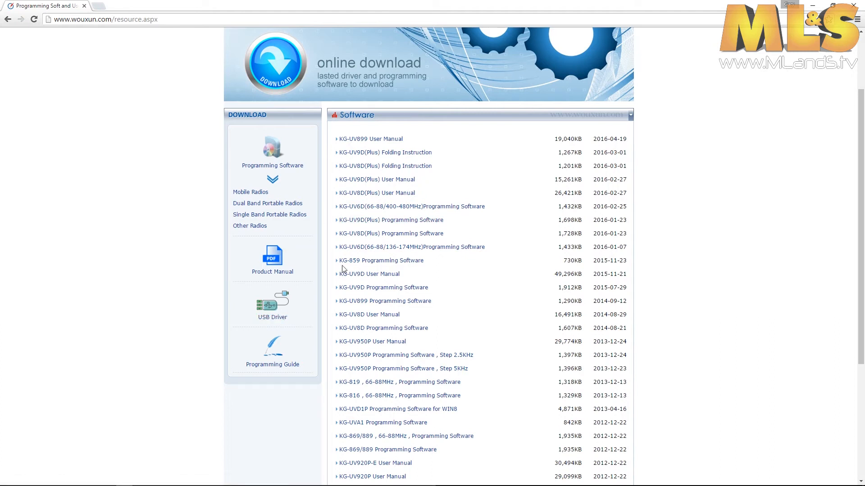
pyautogui.click(270, 321)
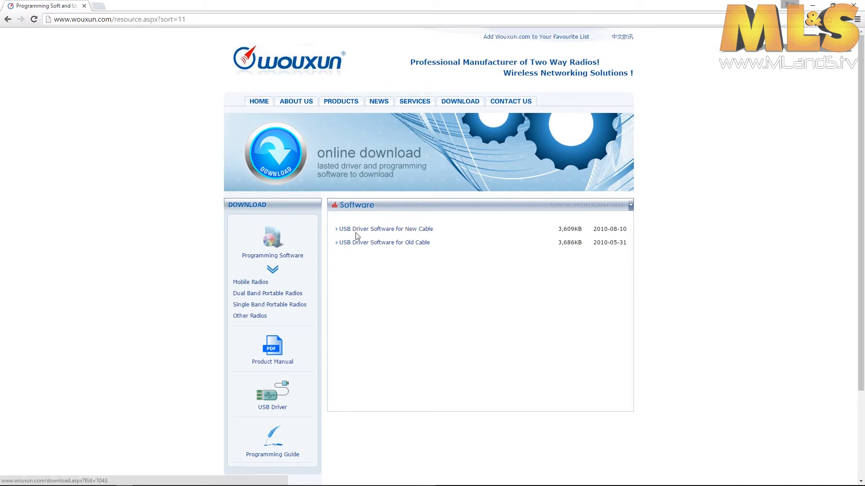
pyautogui.click(379, 233)
pyautogui.click(518, 415)
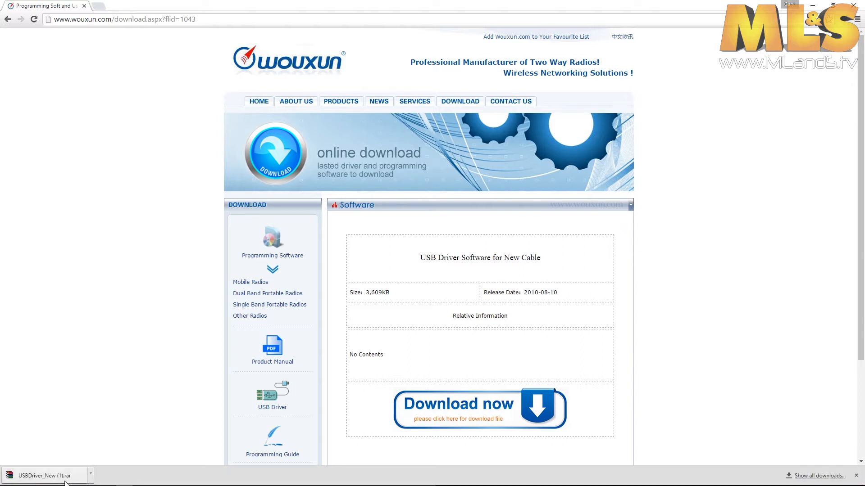
# Shrink the browser window to expose the desktop and place the downloaded USBDriver_New (1).rar on it
pyautogui.click(832, 5)
pyautogui.moveTo(44, 481); pyautogui.dragTo(566, 229)
pyautogui.click(580, 246)
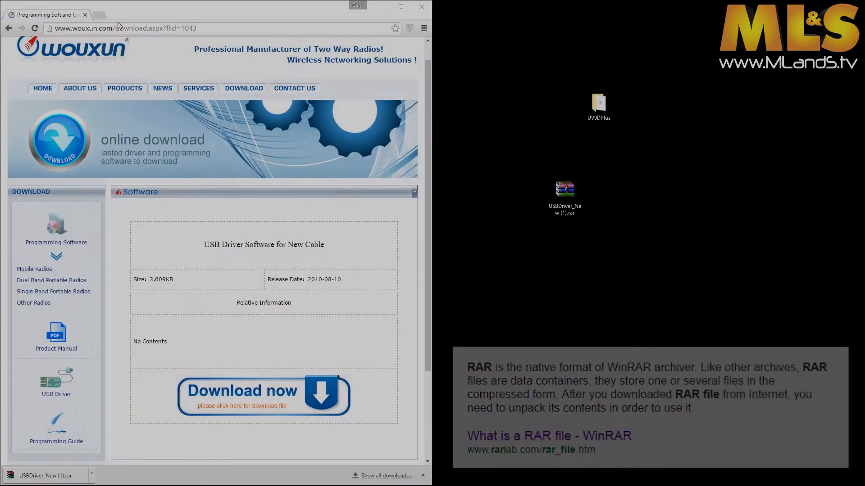
# Search Google for "winrar download" in a new browser tab, and close the browser after viewing the results
pyautogui.click(99, 15)
pyautogui.click(98, 188)
pyautogui.write('win')
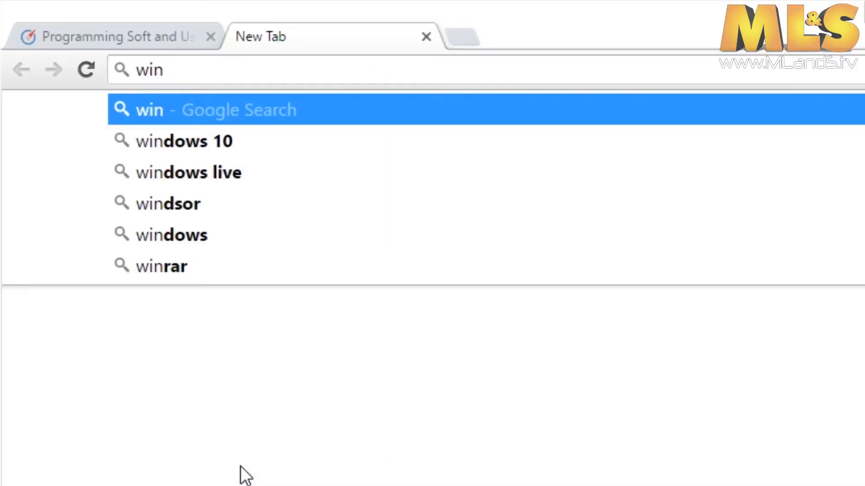
pyautogui.write('rar')
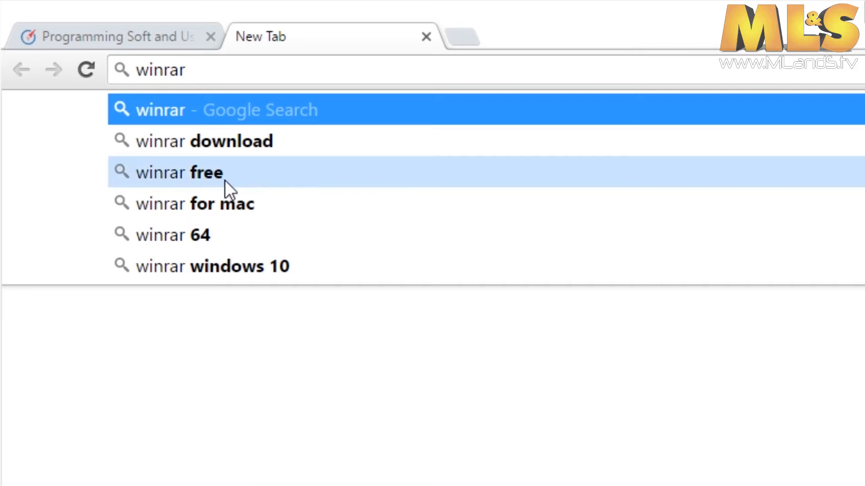
pyautogui.click(231, 145)
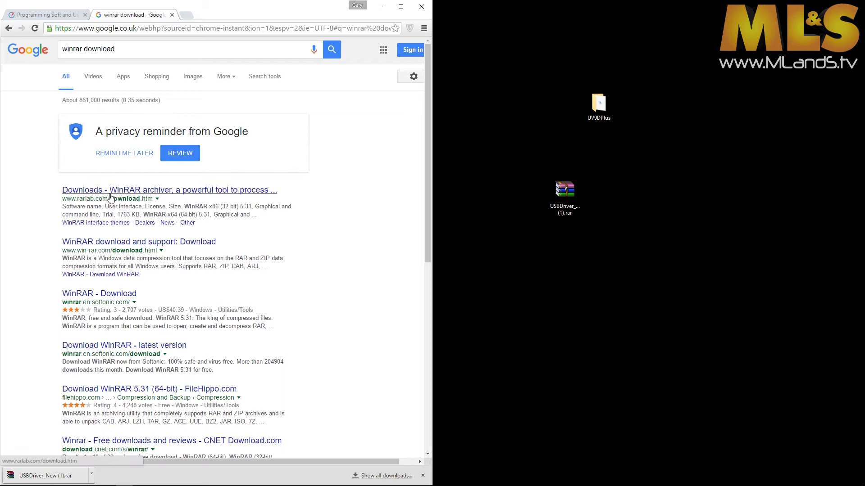
pyautogui.click(421, 7)
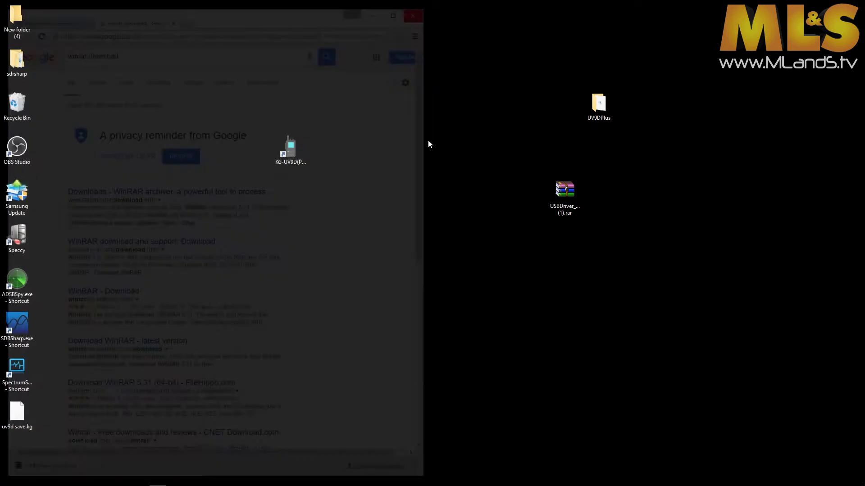
# Extract the USBDriver_New folder from USBDriver_New (1).rar onto the desktop and close WinRAR
pyautogui.doubleClick(562, 190)
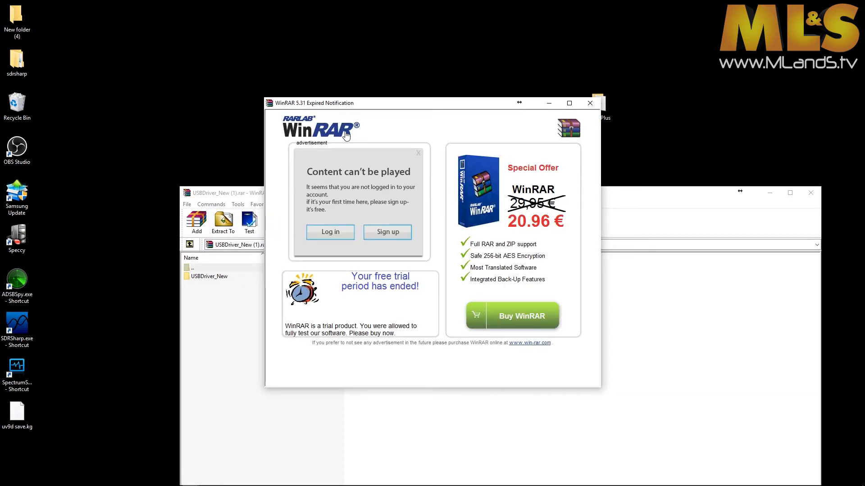
pyautogui.click(589, 105)
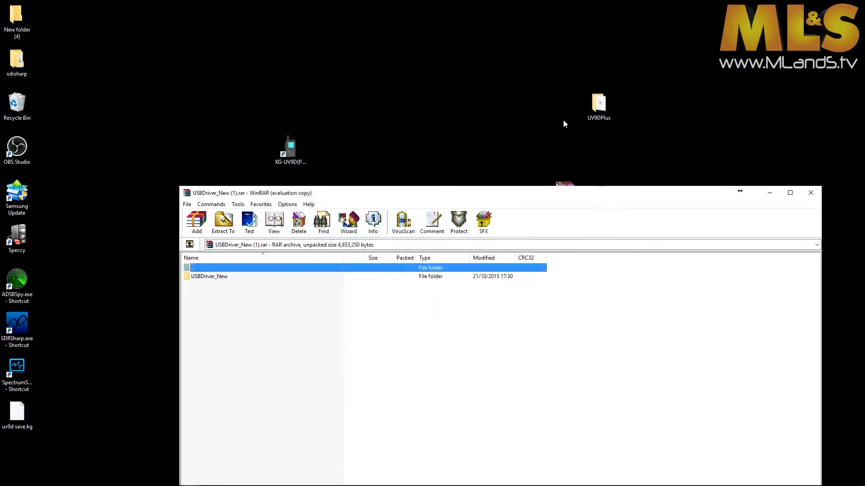
pyautogui.click(201, 278)
pyautogui.moveTo(202, 276); pyautogui.dragTo(346, 171)
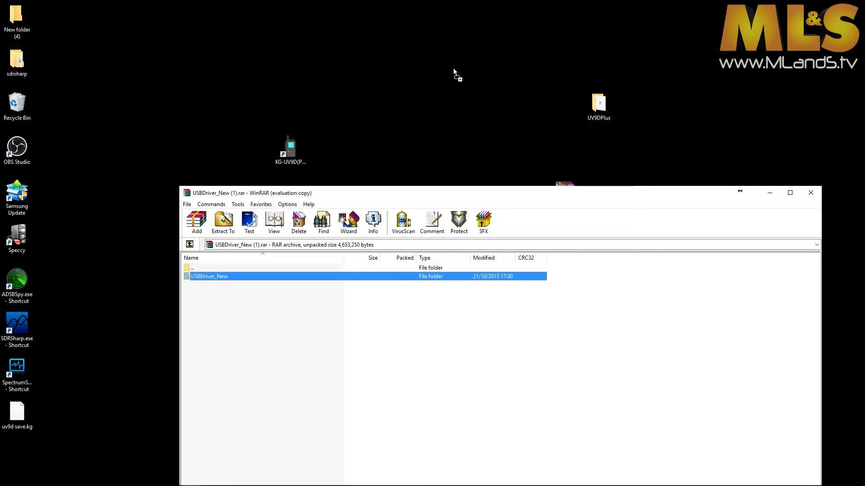
pyautogui.moveTo(456, 67); pyautogui.dragTo(456, 66)
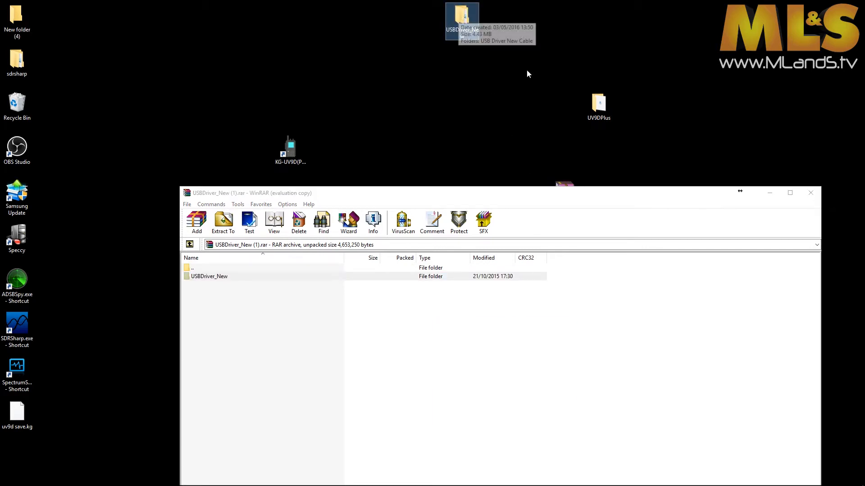
pyautogui.click(810, 194)
# Look through the driver files in the extracted folder's USB Driver New Cable subfolder and close the window
pyautogui.doubleClick(468, 22)
pyautogui.doubleClick(569, 104)
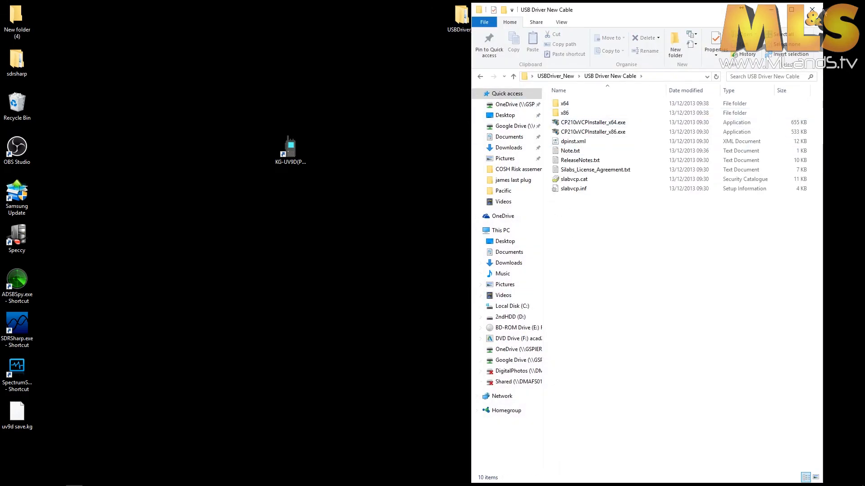
pyautogui.click(812, 10)
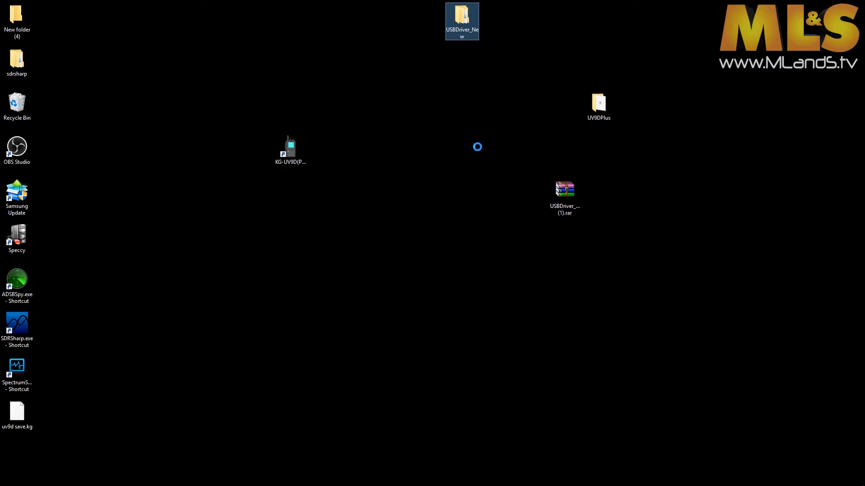
# Delete the extracted USBDriver_New folder and its RAR archive from the desktop, and open the UV9DPlus folder
pyautogui.rightClick(461, 16)
pyautogui.click(475, 288)
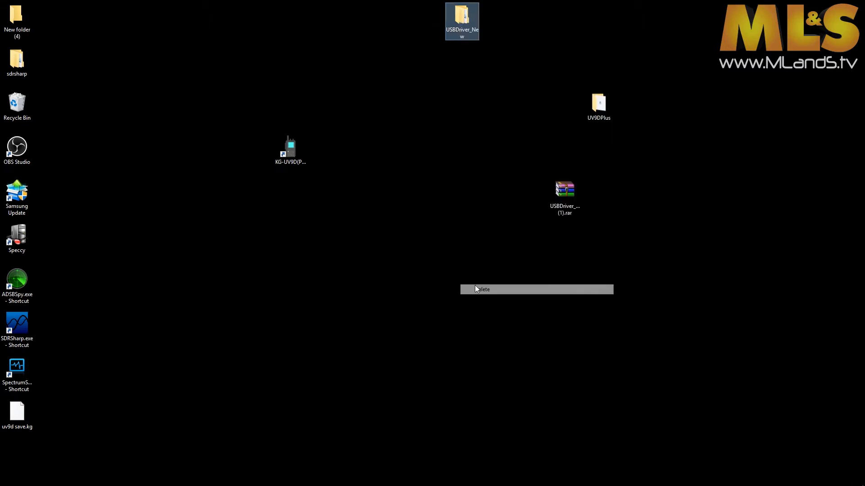
pyautogui.rightClick(563, 195)
pyautogui.click(585, 342)
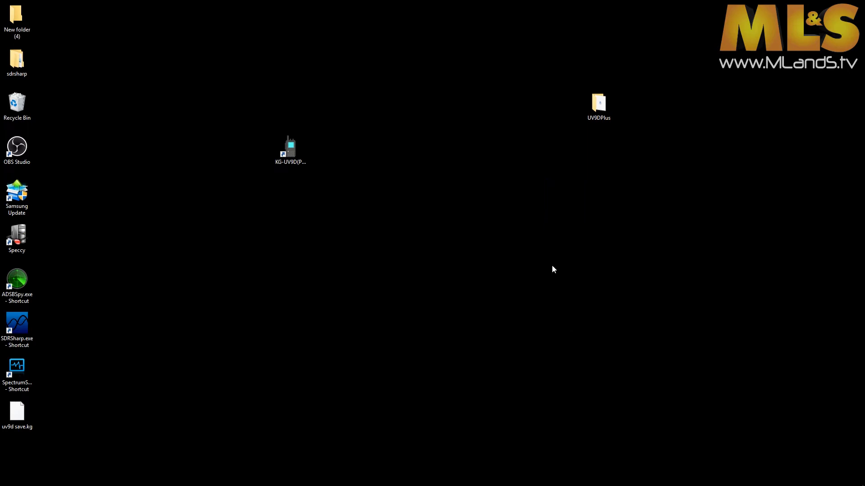
pyautogui.doubleClick(607, 118)
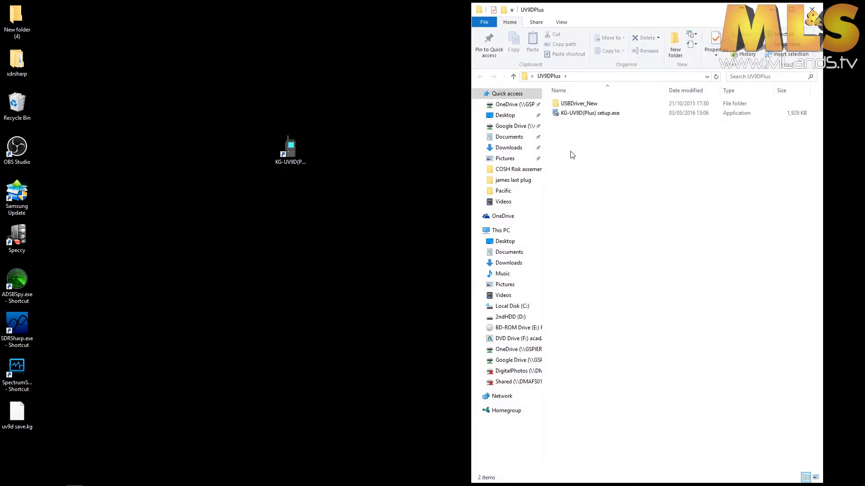
pyautogui.moveTo(168, 483)
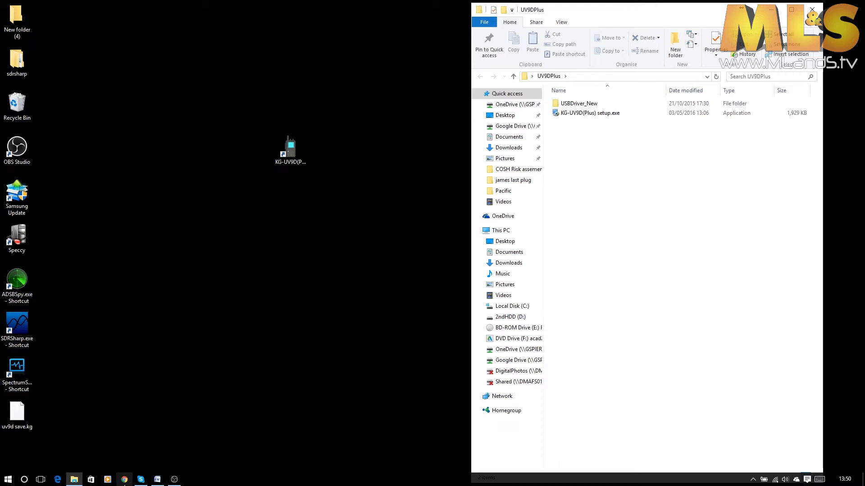
pyautogui.click(124, 480)
pyautogui.click(406, 6)
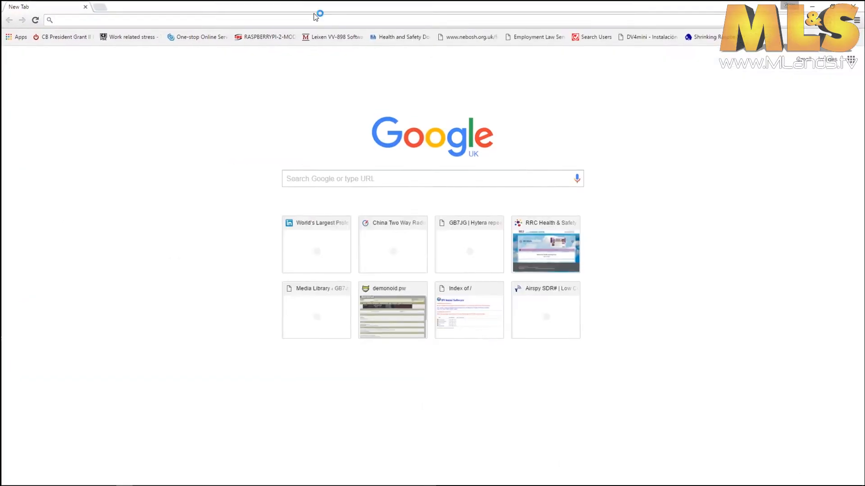
pyautogui.click(81, 19)
pyautogui.write('www.')
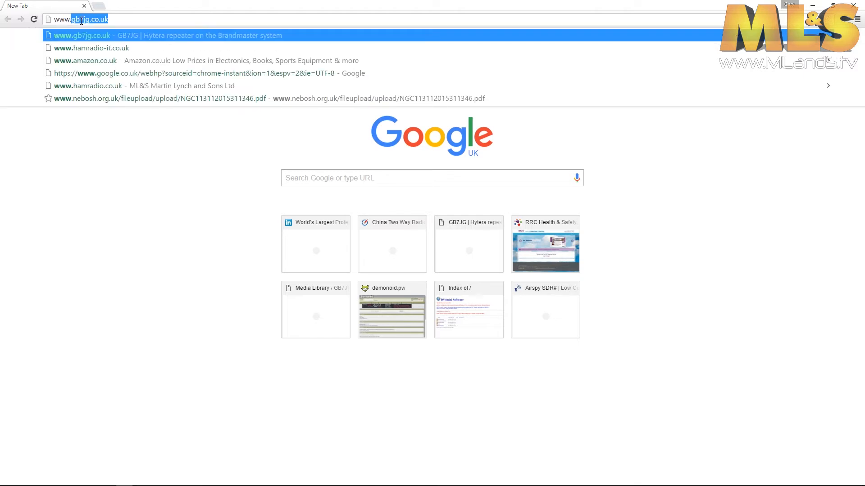
pyautogui.write('wou')
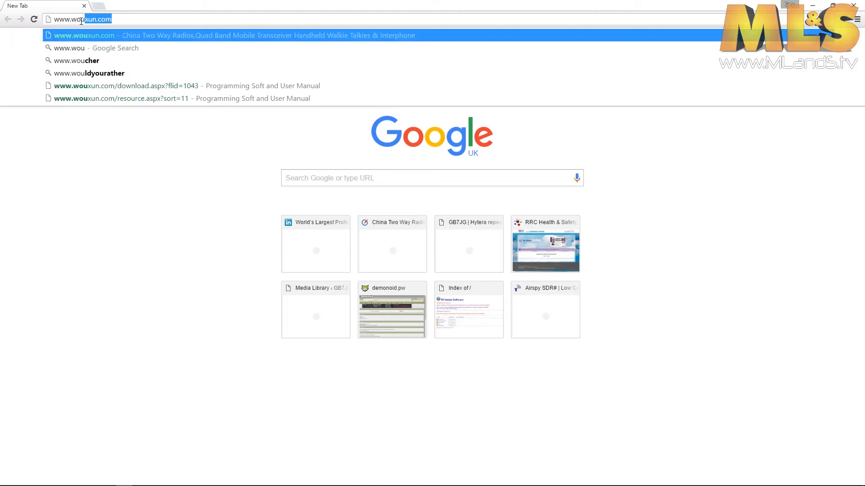
pyautogui.write('xun')
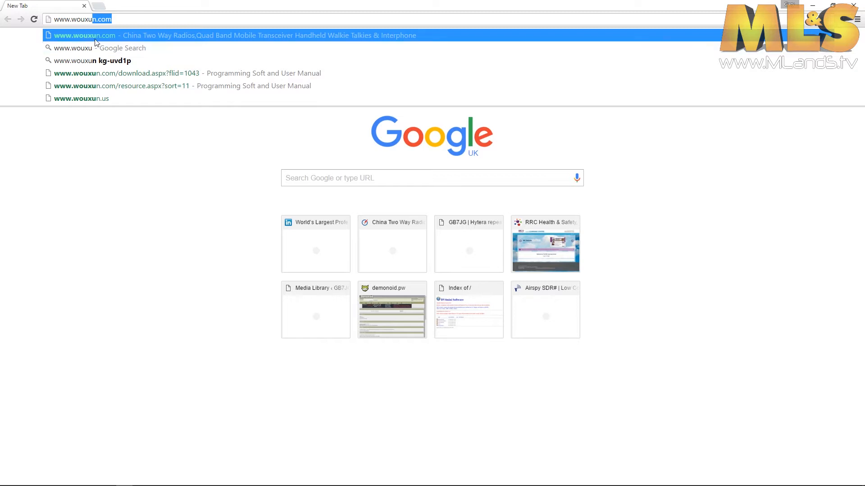
pyautogui.press('Return')
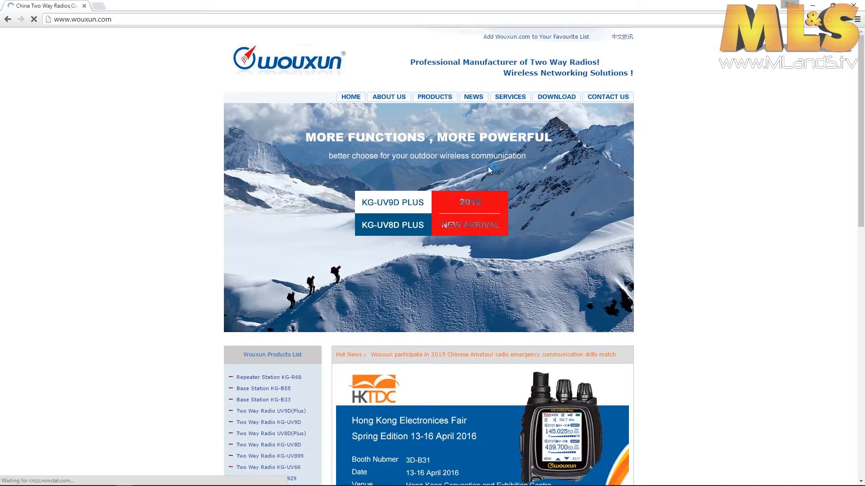
pyautogui.click(547, 99)
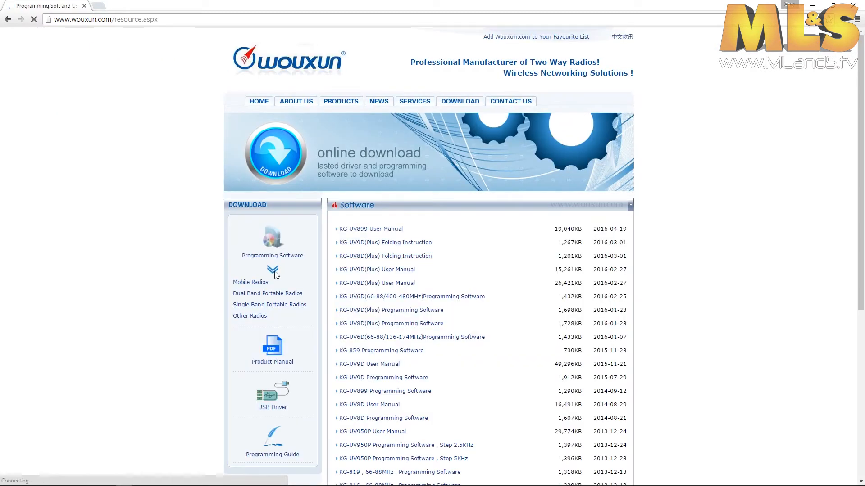
# Find the KG-UV9D(Plus) Programming Software among the dual band portable radio downloads, and close the browser
pyautogui.scroll(-1, 275, 274)
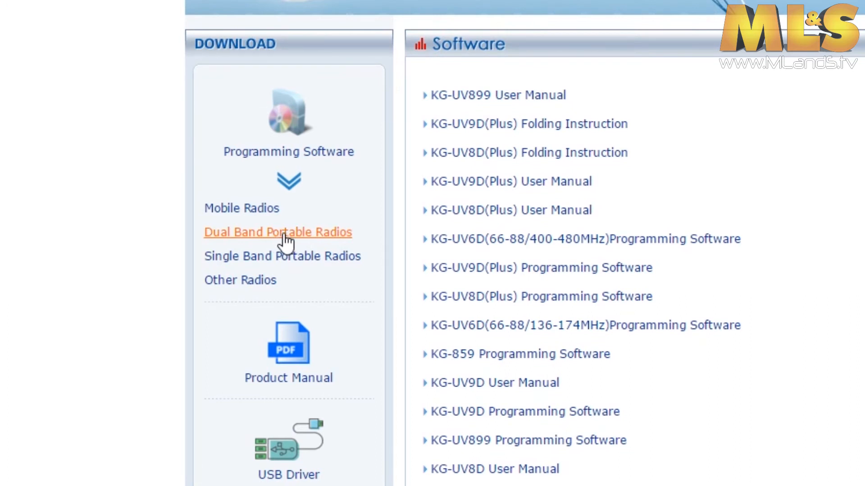
pyautogui.click(285, 242)
pyautogui.scroll(-1, 248, 187)
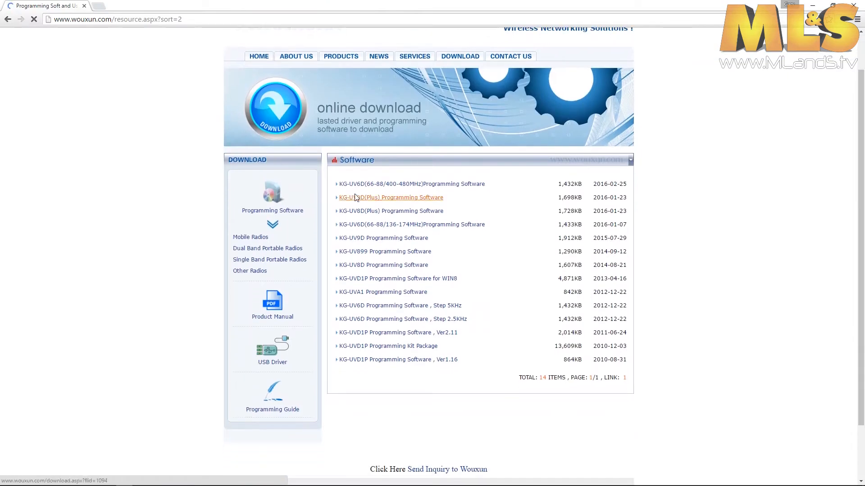
pyautogui.click(376, 215)
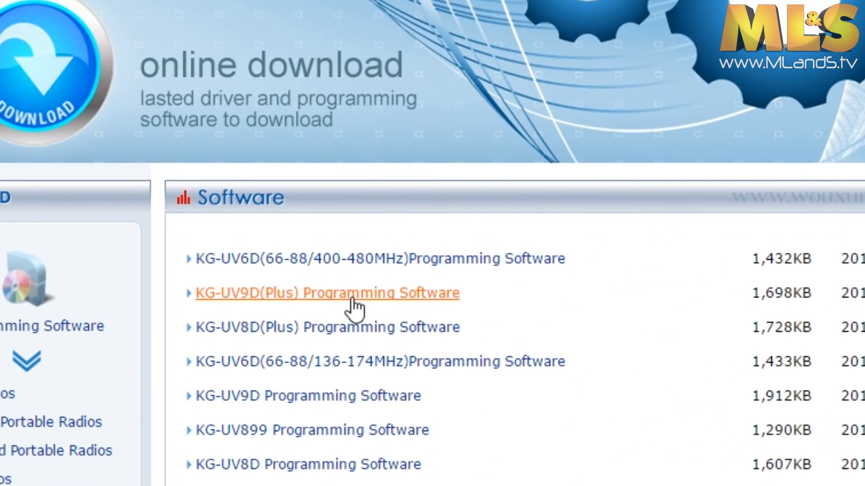
pyautogui.click(352, 298)
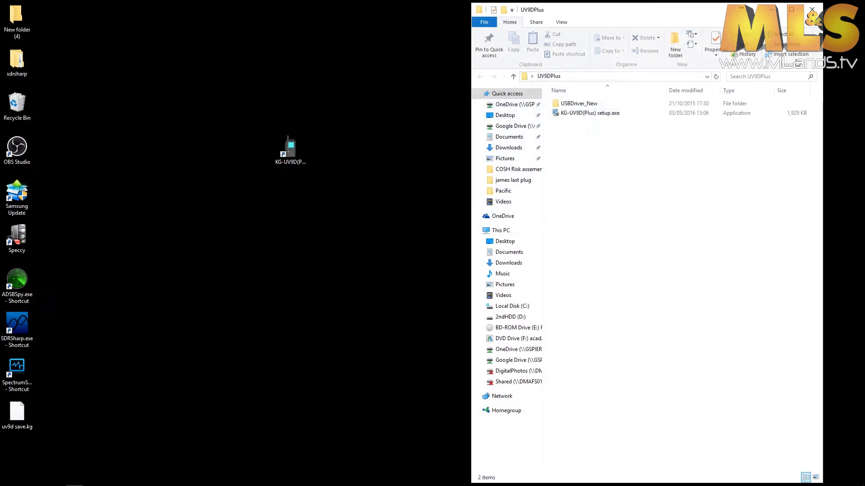
pyautogui.click(854, 5)
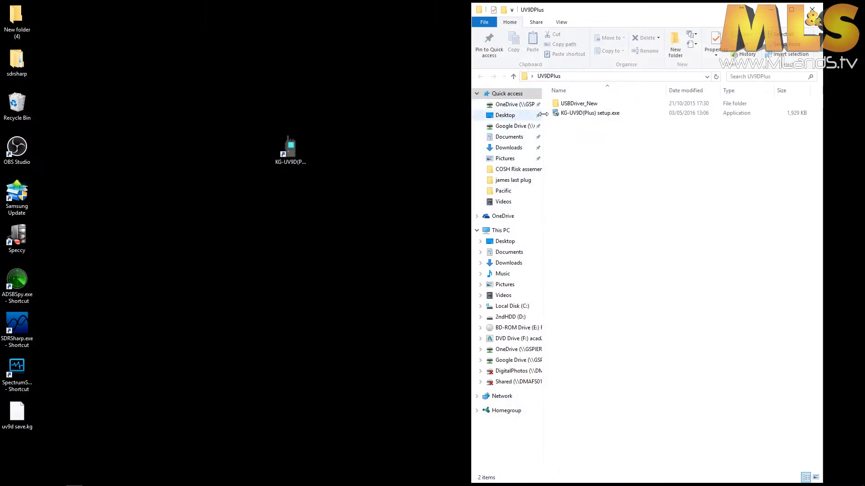
# Open the USB Driver New Cable folder inside the UV9DPlus folder's USBDriver_New subfolder
pyautogui.doubleClick(576, 104)
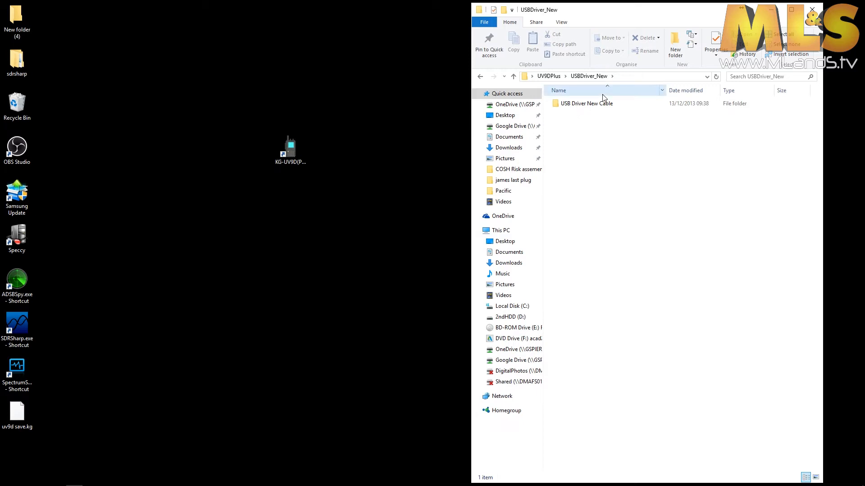
pyautogui.doubleClick(564, 108)
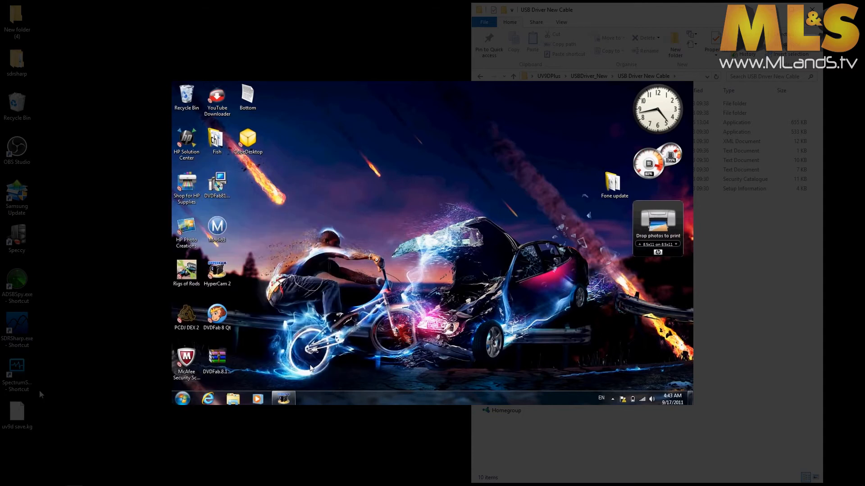
# Open the Windows System information to check the computer's system type
pyautogui.moveTo(13, 484)
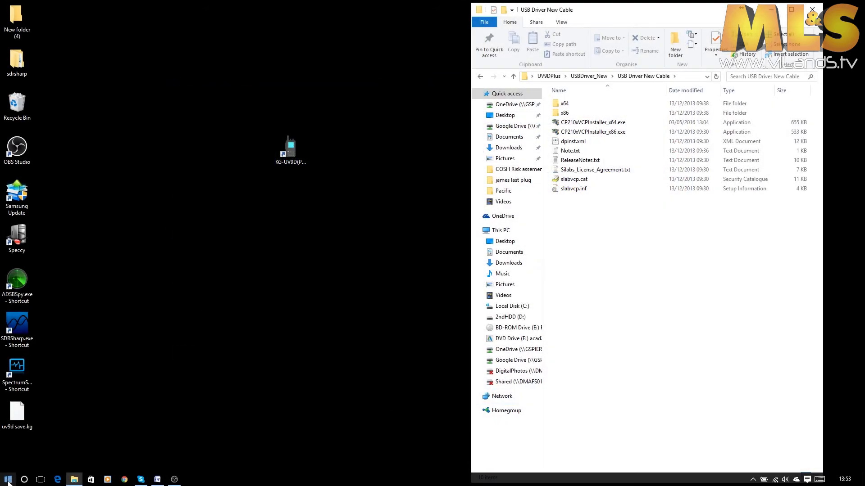
pyautogui.rightClick(9, 481)
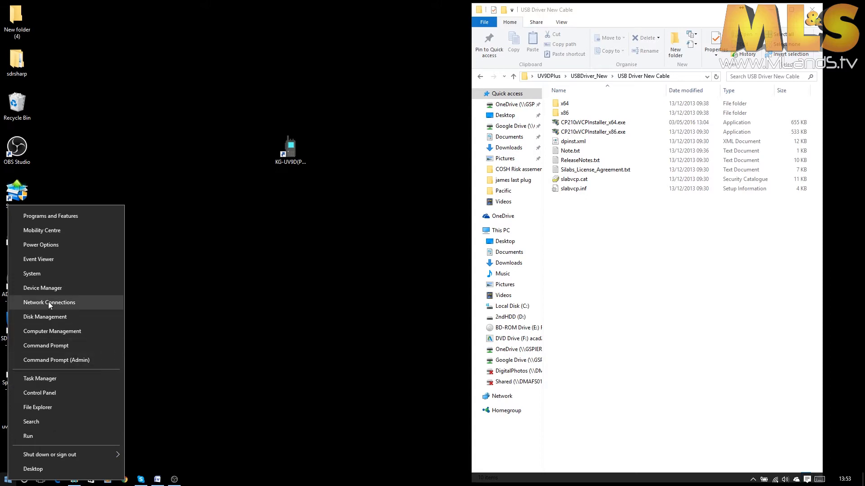
pyautogui.click(29, 275)
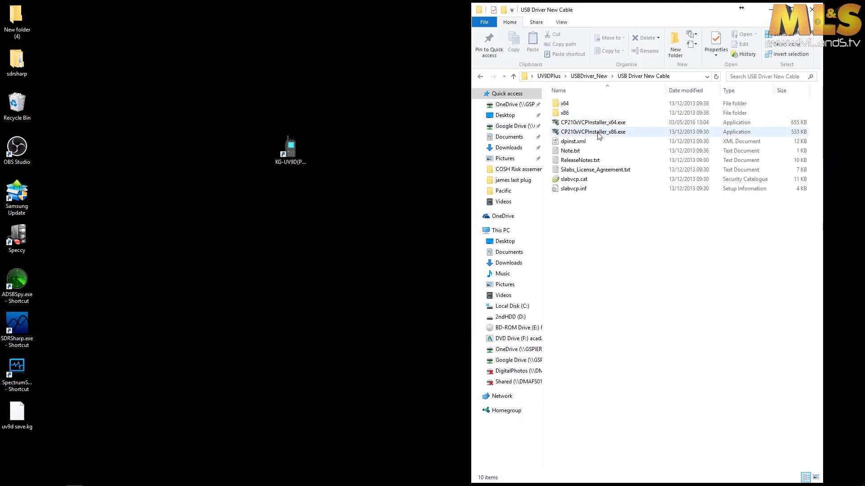
# Install the USB cable driver with CP210xVCPInstaller_x64.exe, and return to the UV9DPlus folder
pyautogui.doubleClick(606, 125)
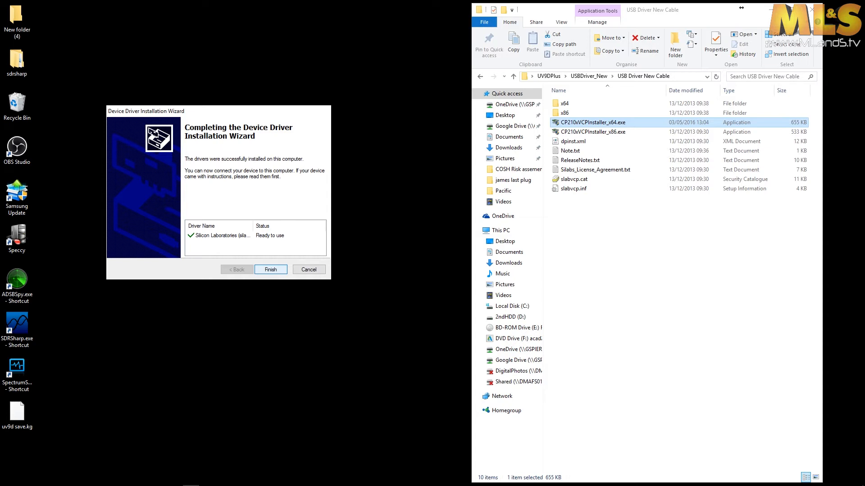
pyautogui.press('Return')
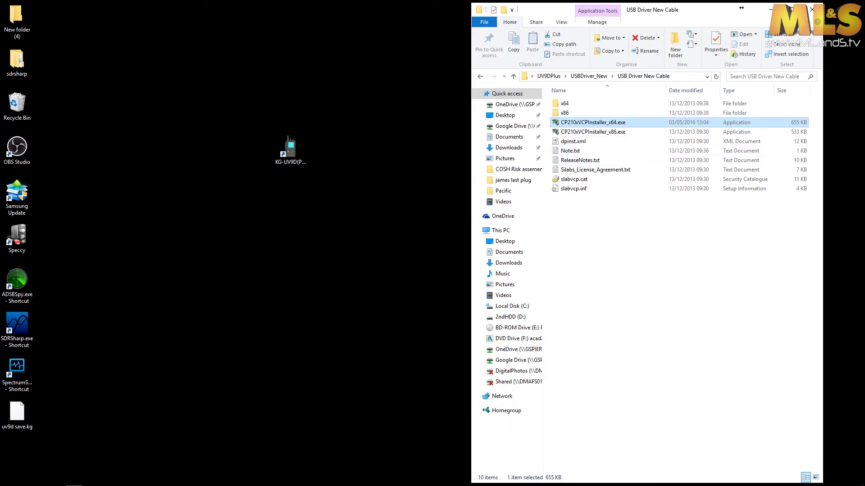
pyautogui.click(480, 77)
pyautogui.click(481, 76)
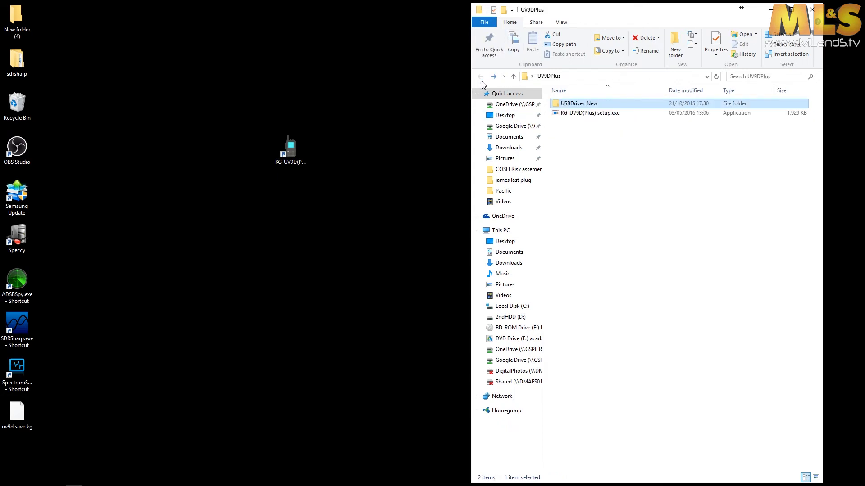
# Run KG-UV9D(Plus) setup.exe and agree to the terms of its license agreement
pyautogui.click(578, 115)
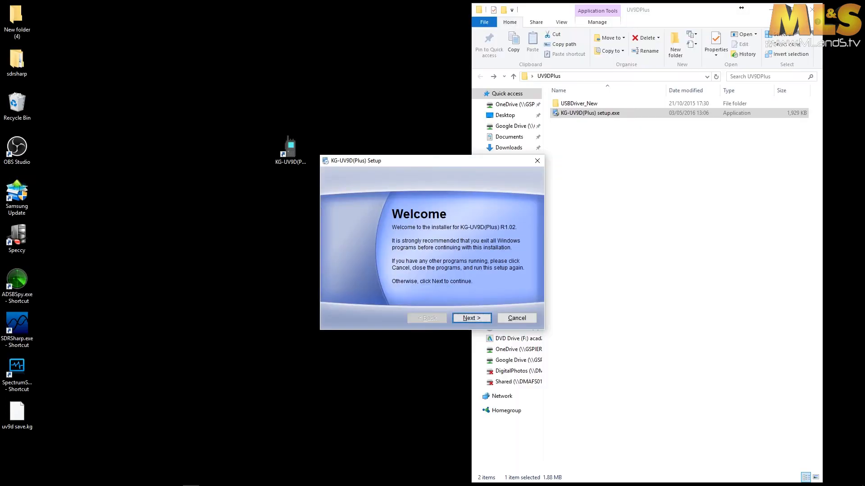
pyautogui.click(472, 318)
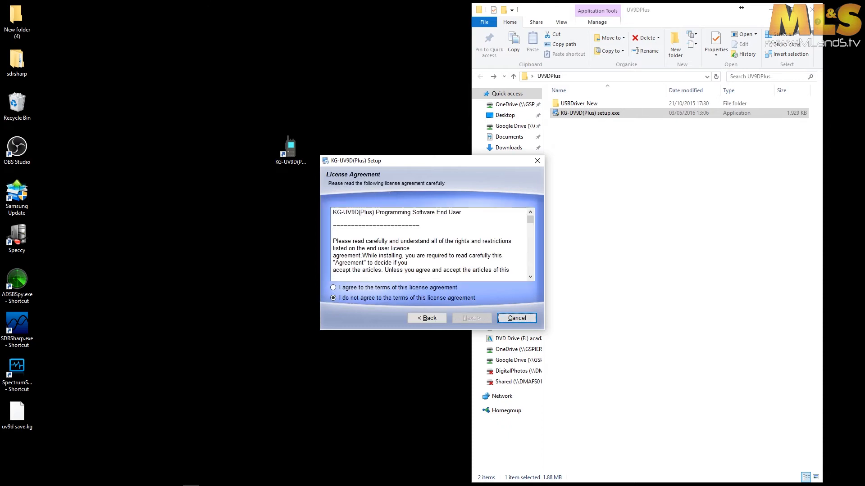
pyautogui.click(334, 287)
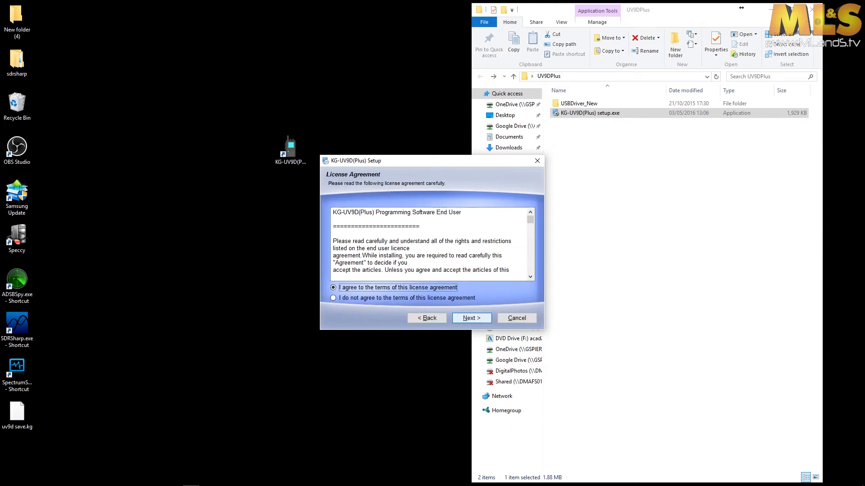
pyautogui.click(472, 318)
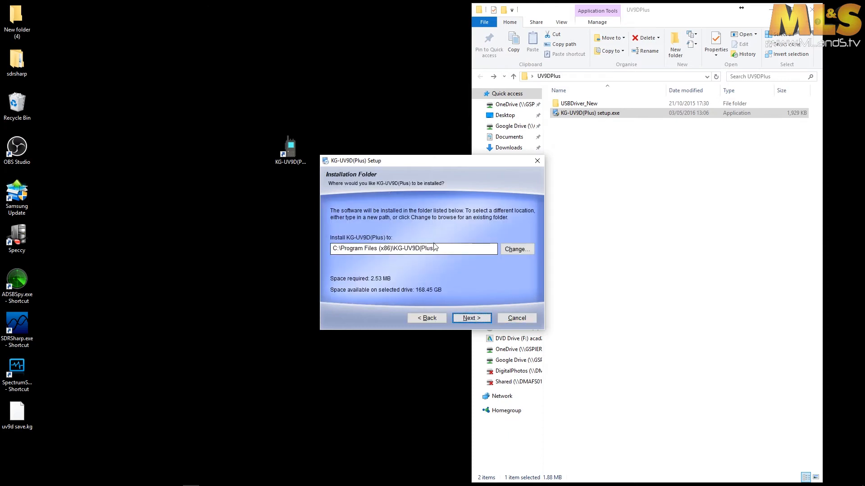
# Install KG-UV9D(Plus) in the default folder with shortcuts for all users, overwriting the existing program file, and close the UV9DPlus folder
pyautogui.click(475, 320)
pyautogui.click(333, 285)
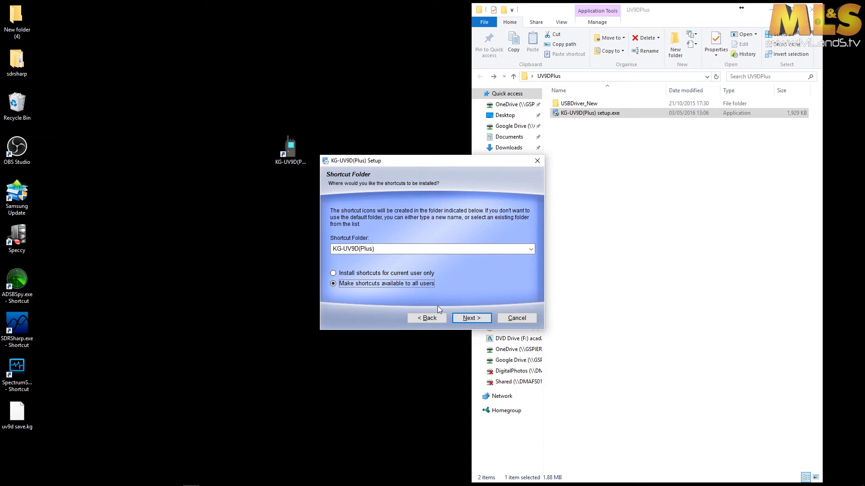
pyautogui.click(468, 319)
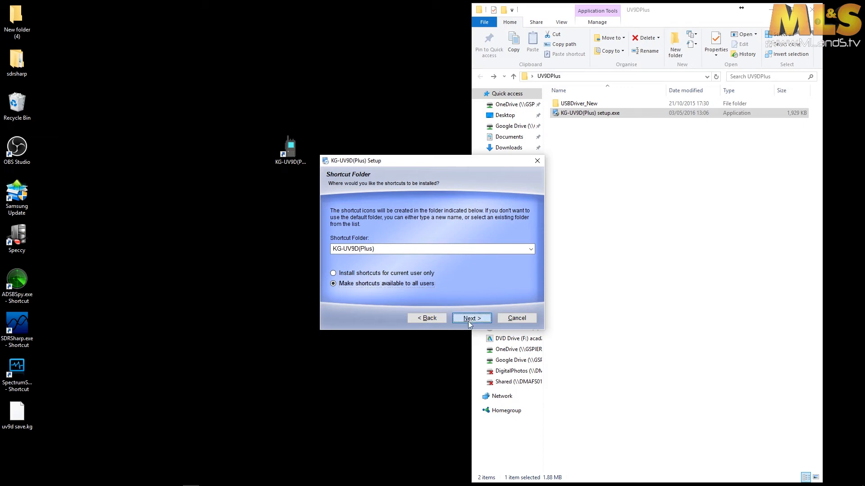
pyautogui.click(468, 319)
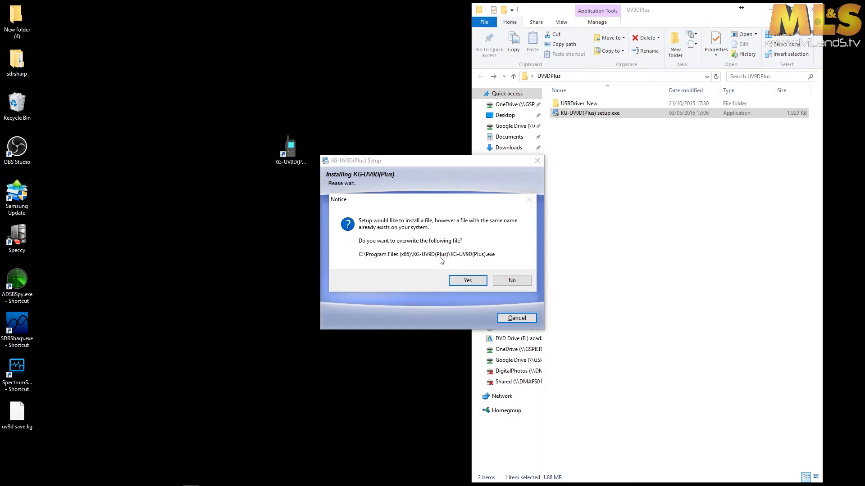
pyautogui.click(466, 278)
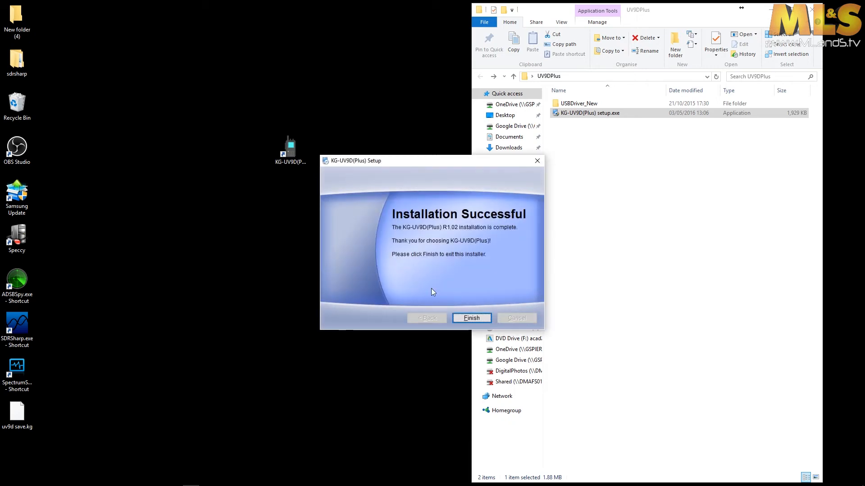
pyautogui.click(469, 318)
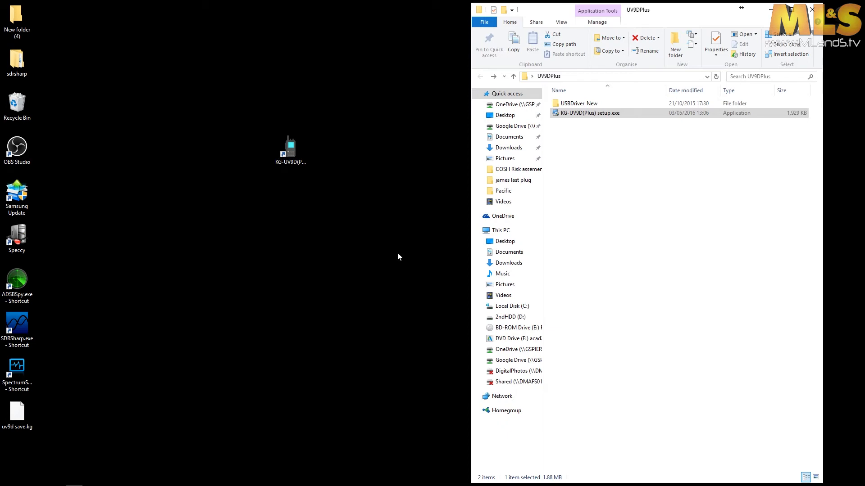
pyautogui.click(812, 10)
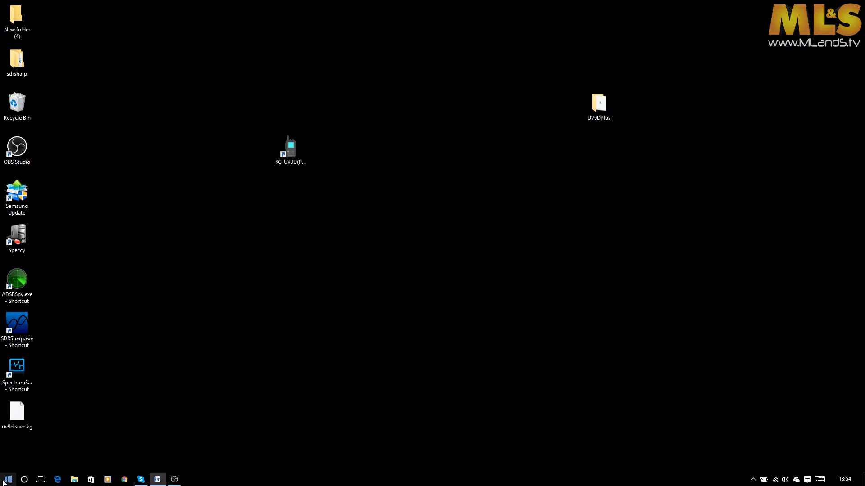
# Look through the alphabetical list of all installed Windows apps for the programming software's program group
pyautogui.click(5, 481)
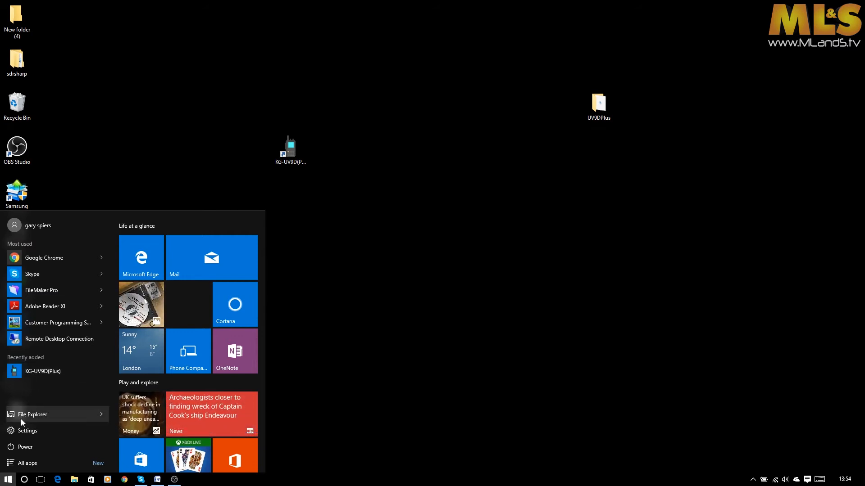
pyautogui.click(21, 463)
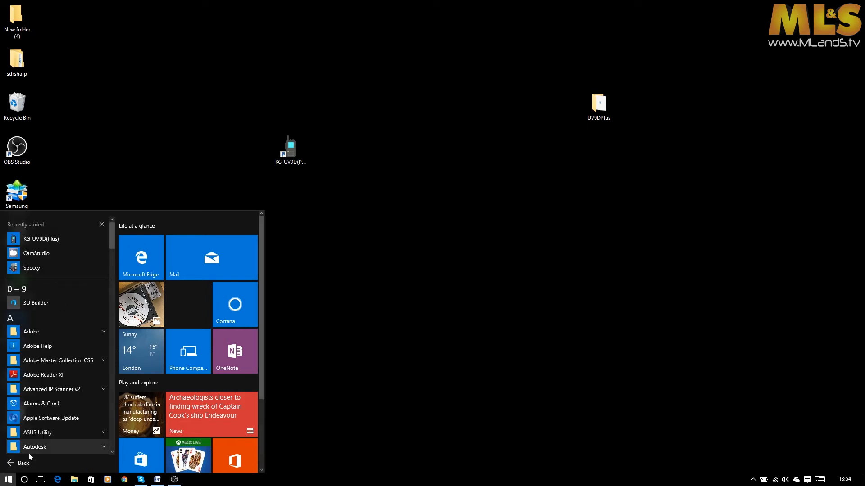
pyautogui.click(20, 323)
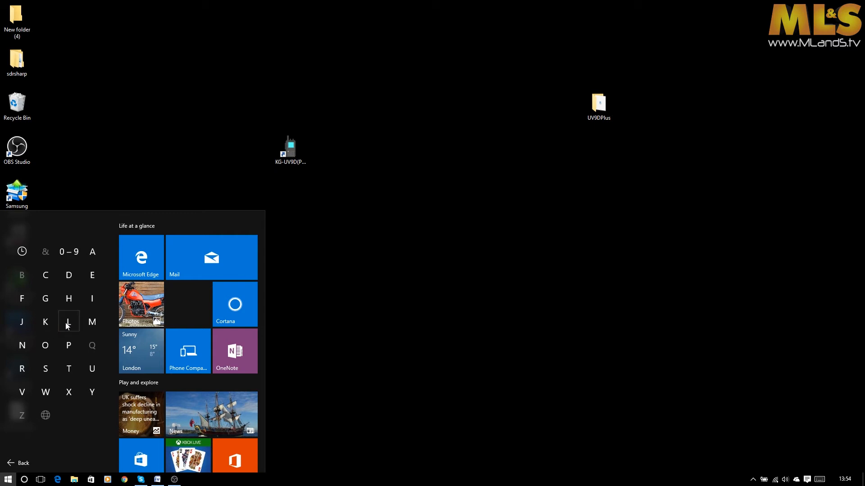
pyautogui.click(44, 393)
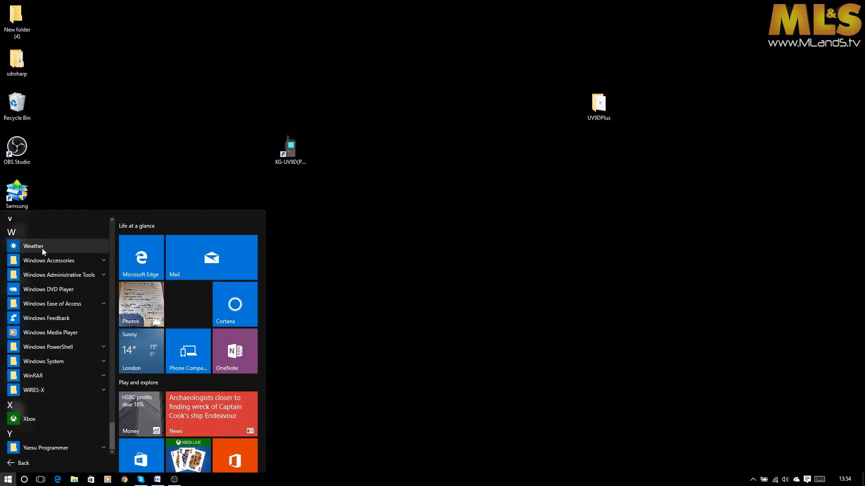
pyautogui.moveTo(111, 436); pyautogui.dragTo(116, 182)
pyautogui.click(329, 354)
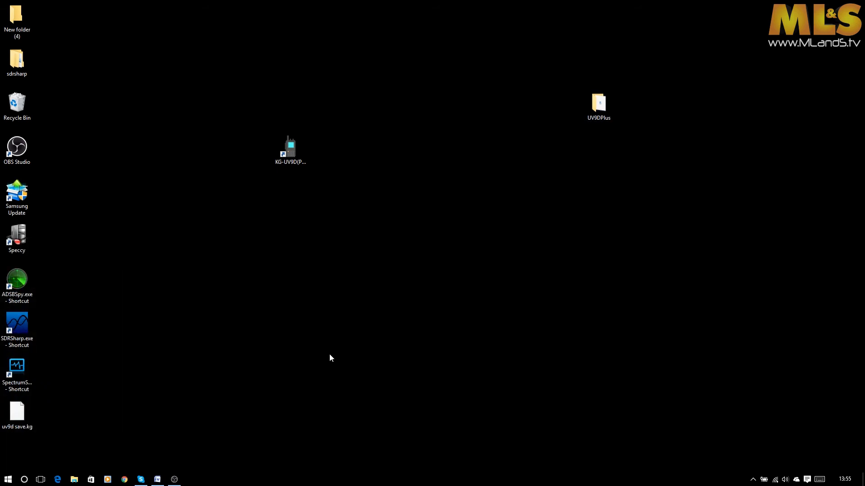
# Open the KG-UV9D(Plus) programming software and snap its window to one half of the screen
pyautogui.click(8, 479)
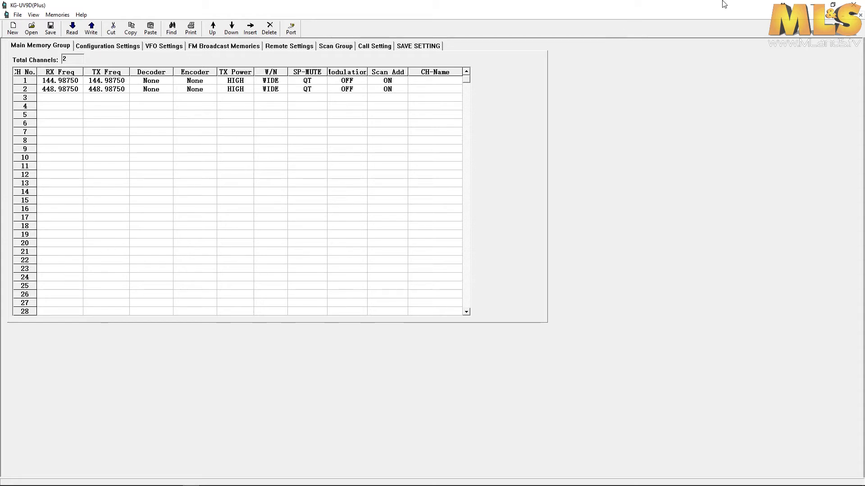
pyautogui.click(833, 5)
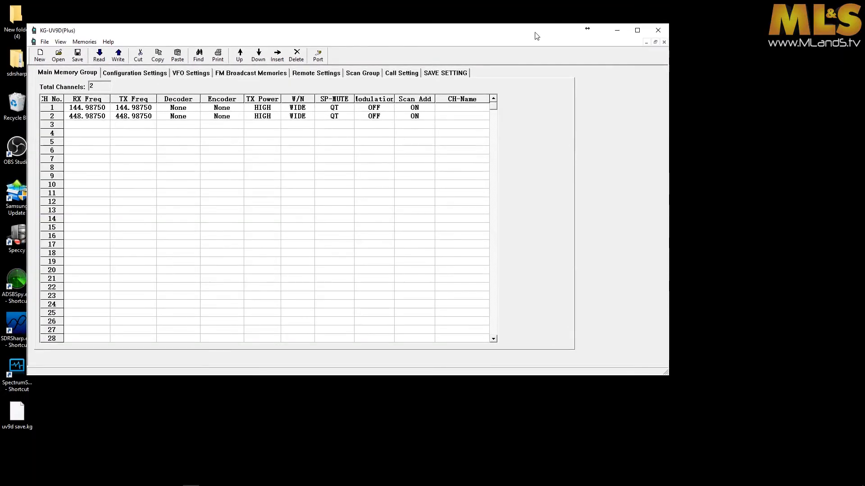
pyautogui.moveTo(535, 30); pyautogui.dragTo(864, 30)
pyautogui.click(149, 462)
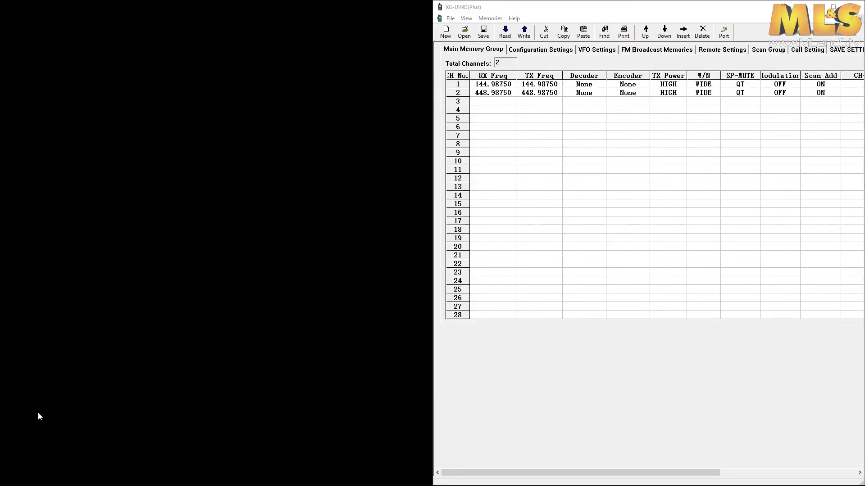
# Switch to Chrome, restore its window beside the programming software, and open the ukrepeater.net website
pyautogui.moveTo(93, 482)
pyautogui.click(124, 480)
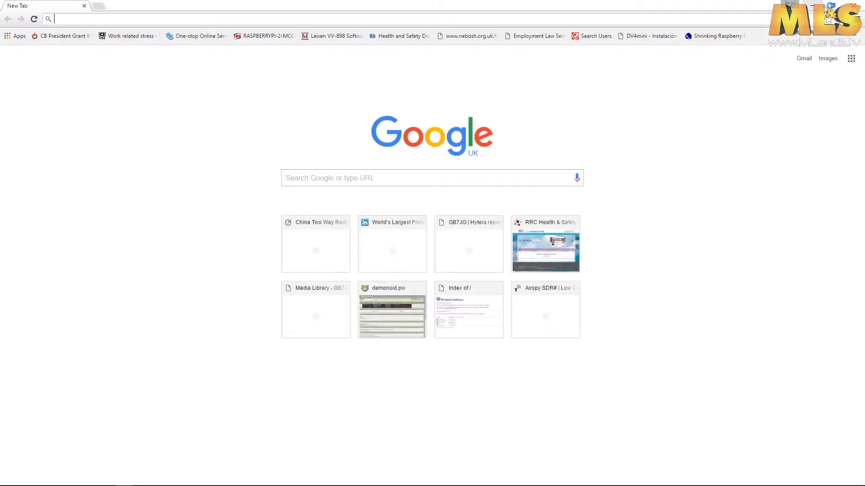
pyautogui.click(832, 6)
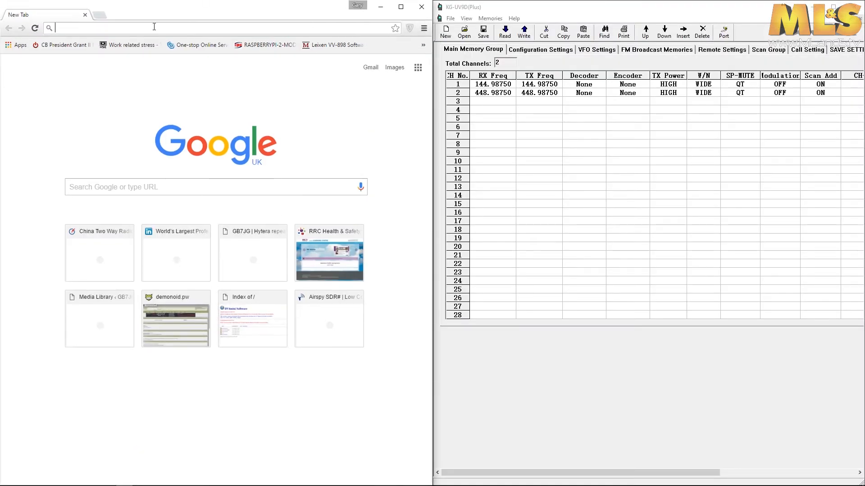
pyautogui.write('www.')
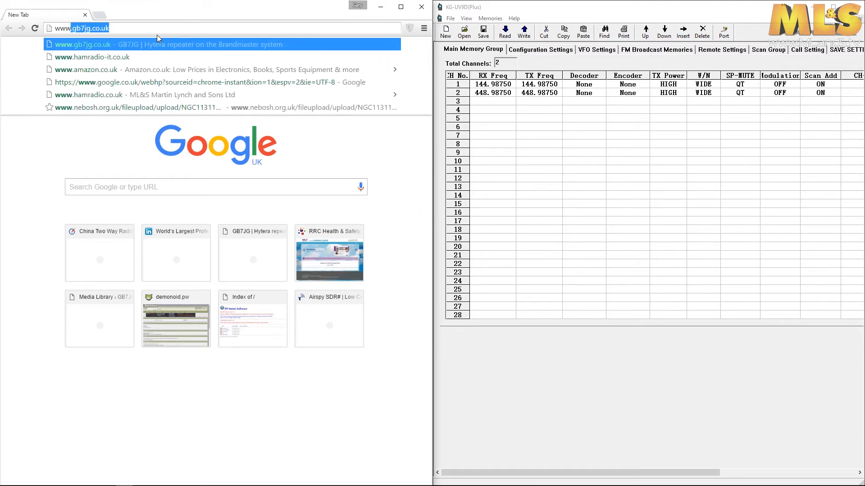
pyautogui.write('uk')
pyautogui.click(107, 47)
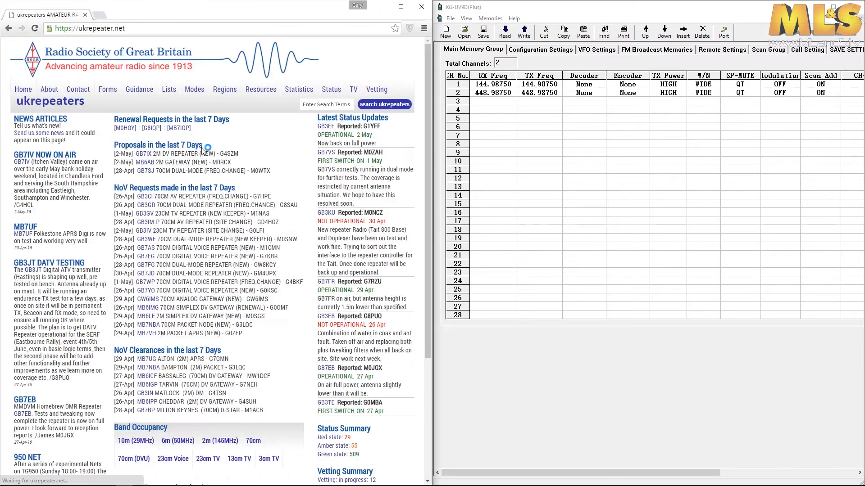
# Search the ukrepeaters database for the repeater gb3rd
pyautogui.moveTo(313, 113)
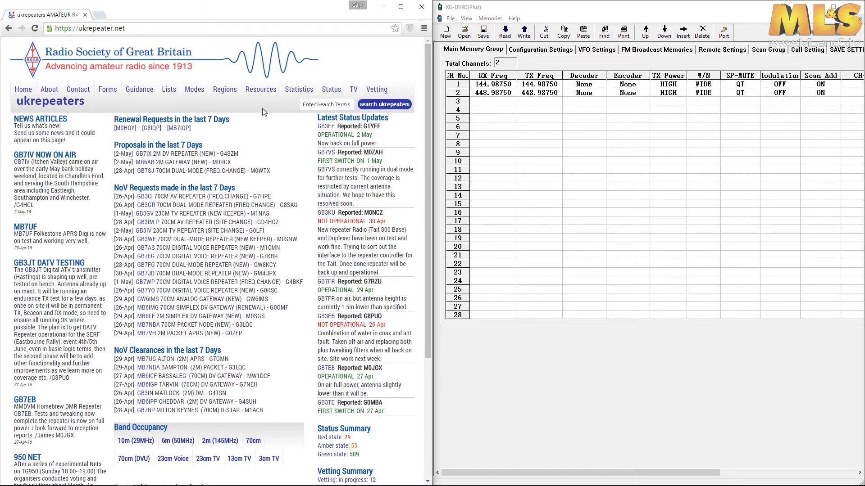
pyautogui.click(311, 107)
pyautogui.press('Return')
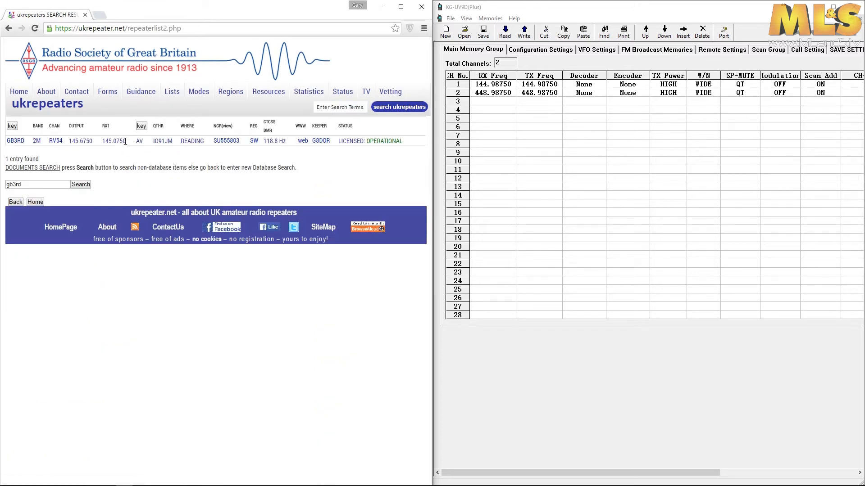
# Examine the GB3RD entry's output frequency, RX1 frequency and CTCSS tone
pyautogui.moveTo(97, 140); pyautogui.dragTo(68, 141)
pyautogui.moveTo(125, 141); pyautogui.dragTo(103, 140)
pyautogui.click(104, 154)
pyautogui.moveTo(285, 141)
pyautogui.mouseDown()
pyautogui.moveTo(271, 141)
pyautogui.moveTo(286, 142)
pyautogui.mouseUp()
pyautogui.click(272, 153)
pyautogui.moveTo(95, 142); pyautogui.dragTo(74, 146)
pyautogui.moveTo(125, 141); pyautogui.dragTo(103, 145)
pyautogui.click(106, 156)
# Copy GB3RD's output frequency 145.6750 from the website into channel 1's RX Freq in the programming software
pyautogui.moveTo(93, 142); pyautogui.dragTo(70, 144)
pyautogui.rightClick(79, 138)
pyautogui.click(91, 146)
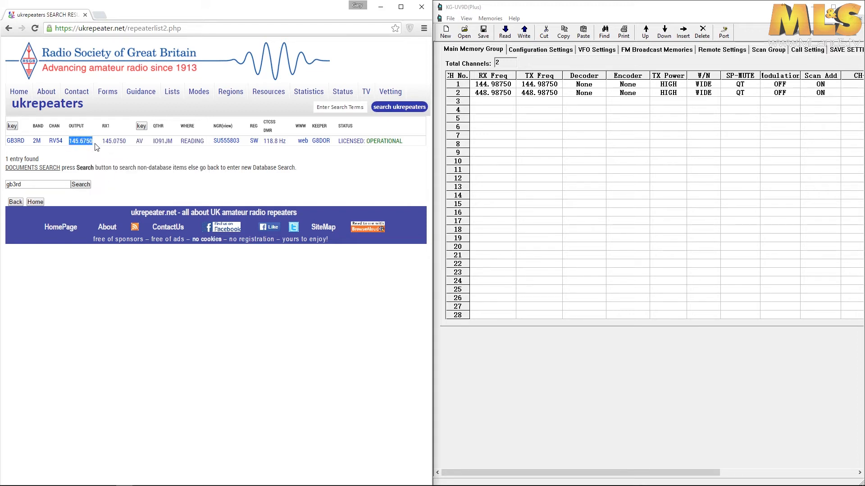
pyautogui.doubleClick(512, 86)
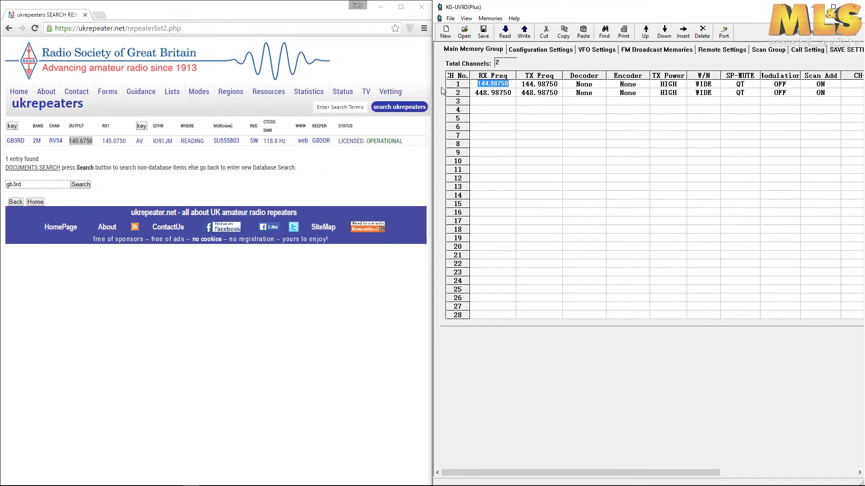
pyautogui.moveTo(508, 85); pyautogui.dragTo(474, 84)
pyautogui.rightClick(479, 83)
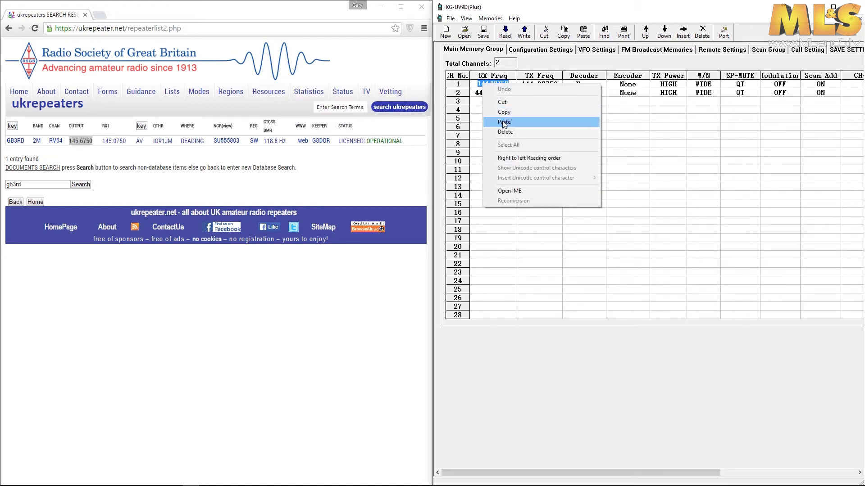
pyautogui.click(502, 123)
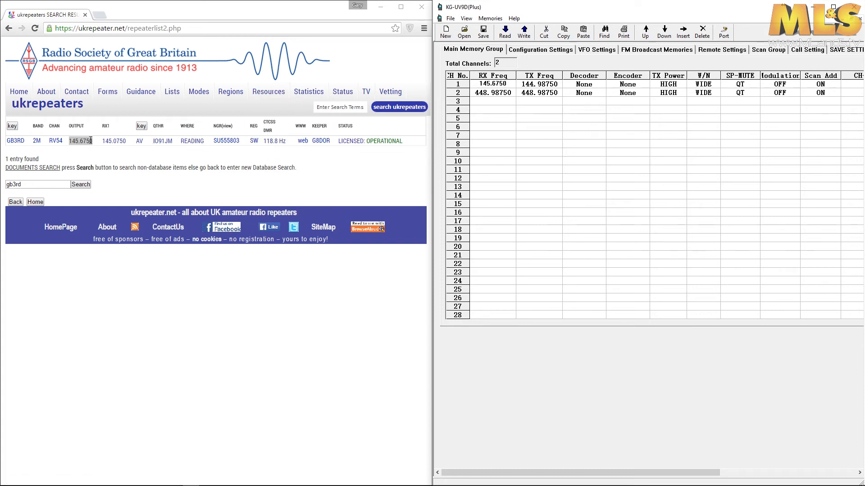
# Copy GB3RD's RX1 frequency 145.0750 from the website into channel 1's TX Freq
pyautogui.click(139, 154)
pyautogui.moveTo(126, 142); pyautogui.dragTo(104, 142)
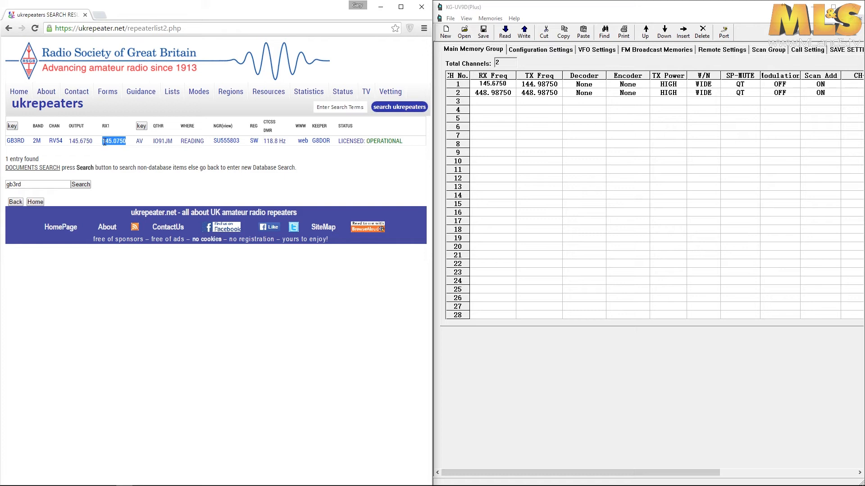
pyautogui.rightClick(114, 141)
pyautogui.click(133, 146)
pyautogui.click(551, 86)
pyautogui.moveTo(555, 85); pyautogui.dragTo(523, 85)
pyautogui.rightClick(537, 85)
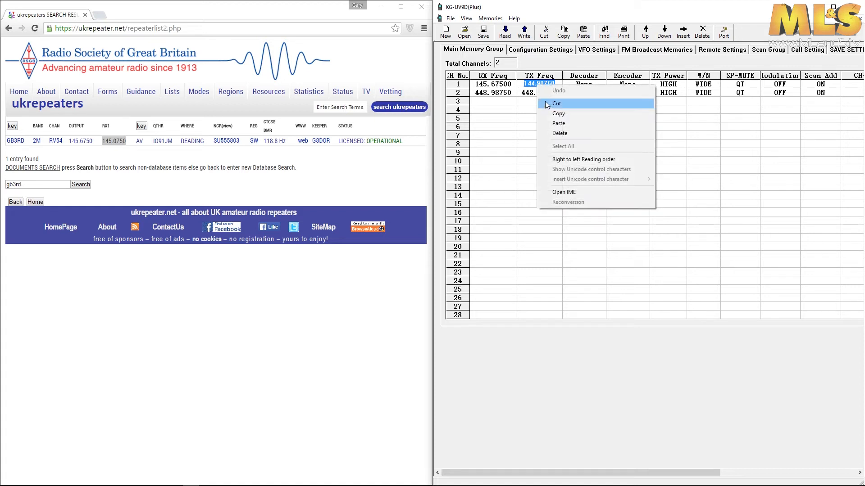
pyautogui.click(558, 124)
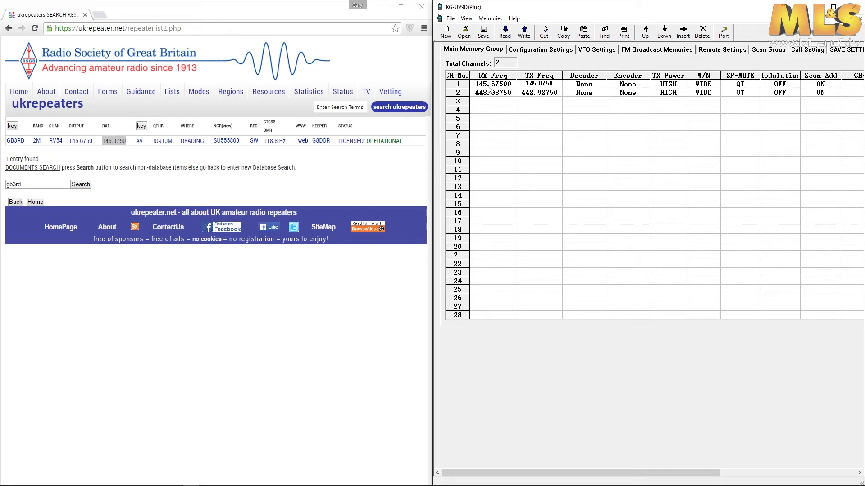
pyautogui.click(93, 140)
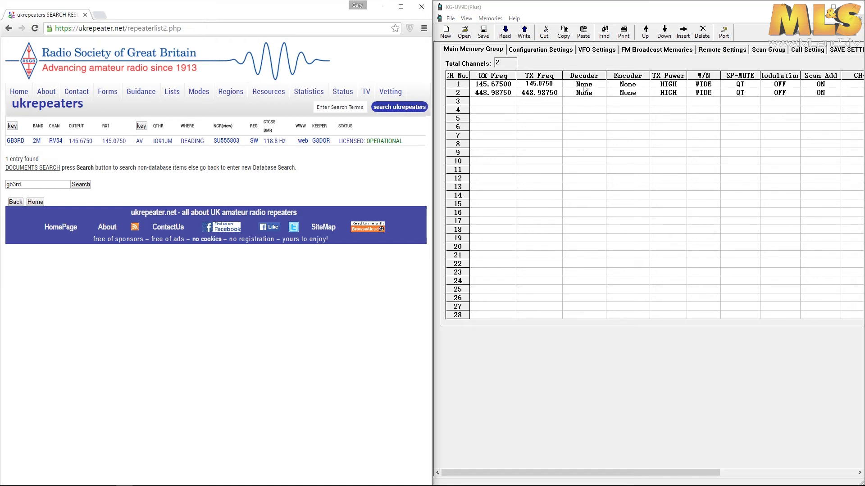
# Set channel 1's W/N bandwidth to NARR and its Scan Add option to OFF
pyautogui.click(703, 84)
pyautogui.click(715, 85)
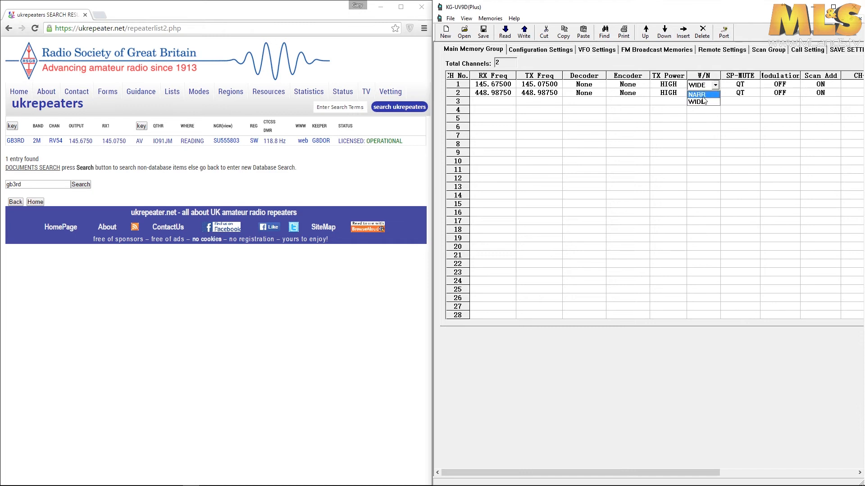
pyautogui.click(697, 95)
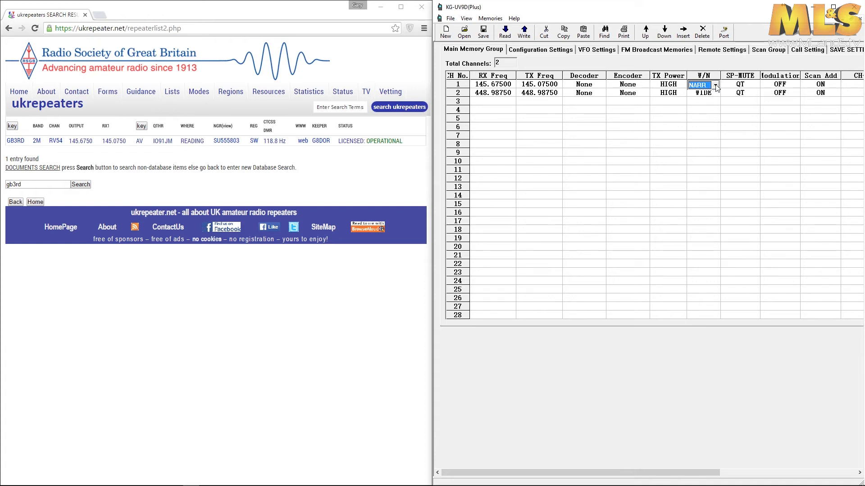
pyautogui.click(820, 85)
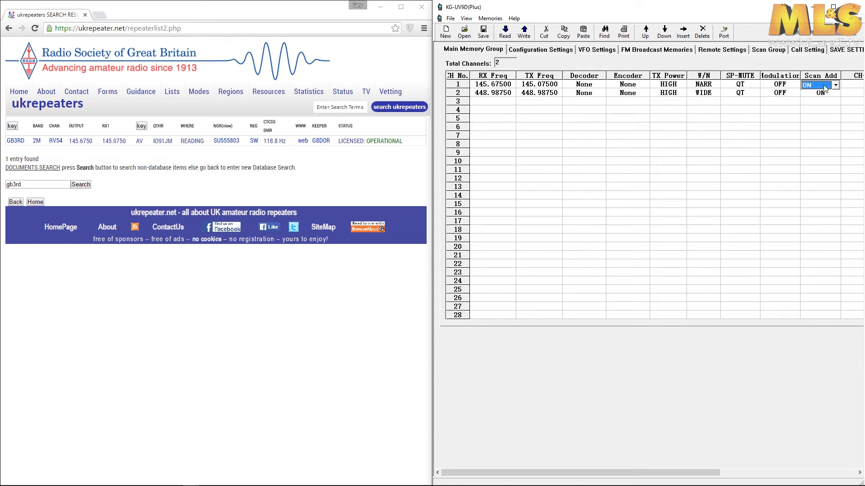
pyautogui.click(835, 85)
pyautogui.click(819, 101)
# Widen the programming window to show the whole CH-Name column and name channel 1 GB3RD
pyautogui.click(849, 84)
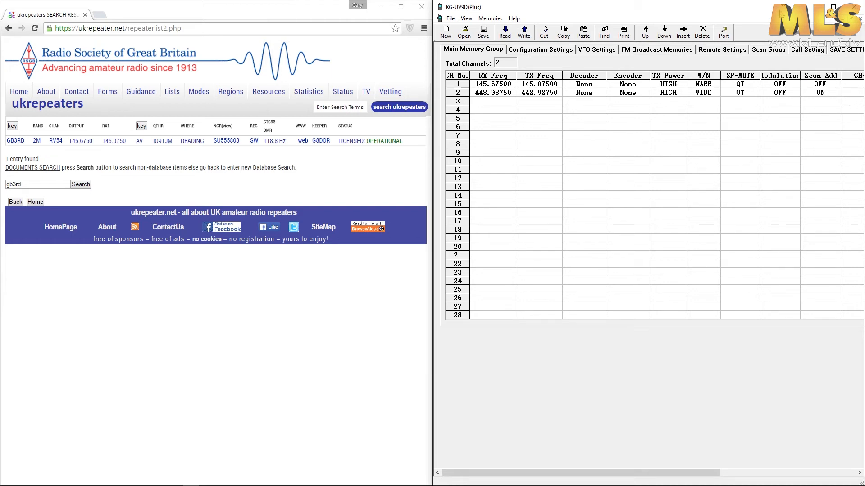
pyautogui.moveTo(765, 11); pyautogui.dragTo(564, 11)
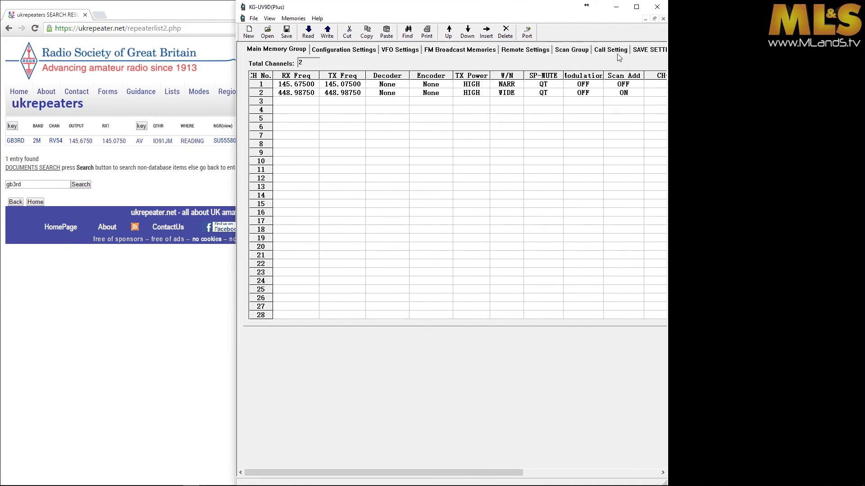
pyautogui.moveTo(666, 36); pyautogui.dragTo(734, 35)
pyautogui.click(665, 82)
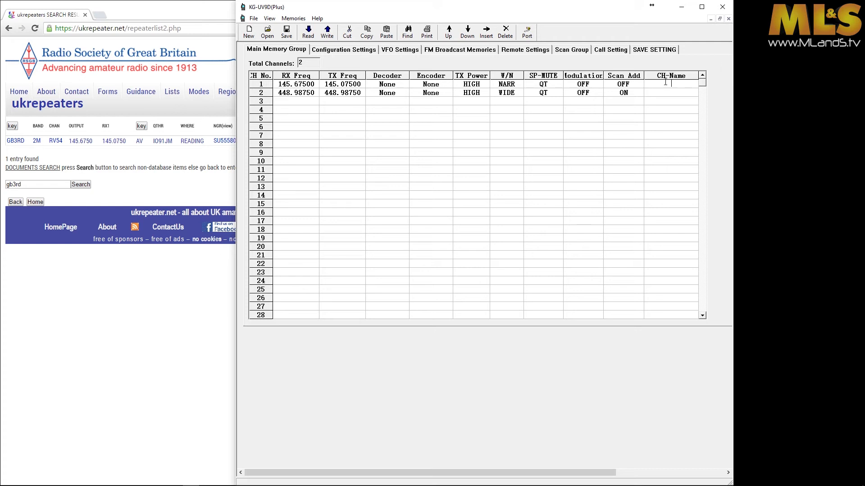
pyautogui.write('GB3RD')
pyautogui.click(675, 94)
# Check GB3RD's CTCSS tone on the website and set channel 1's Encoder to 118.8
pyautogui.click(431, 85)
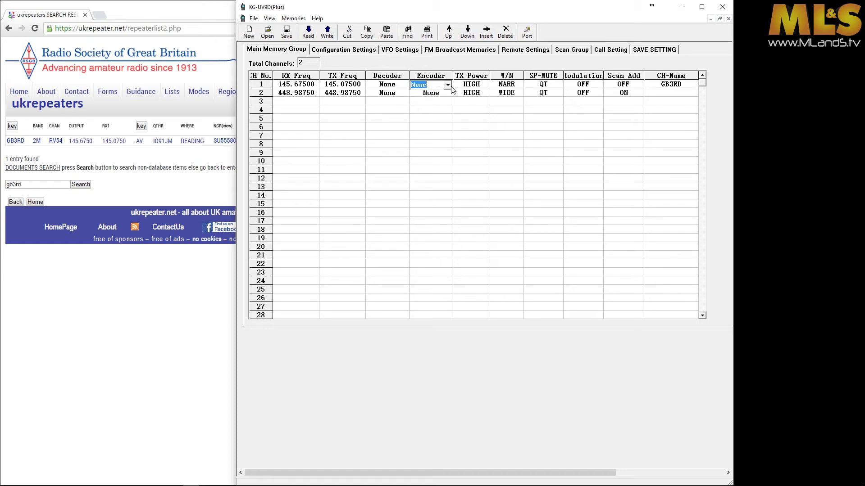
pyautogui.click(448, 85)
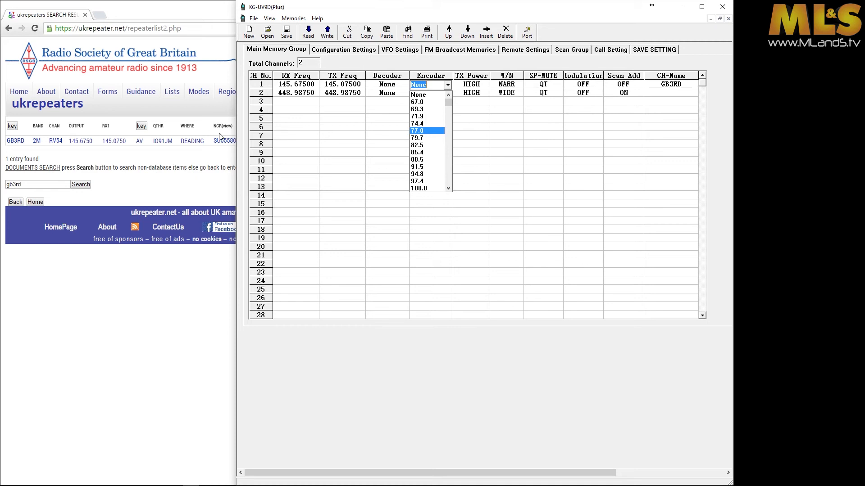
pyautogui.click(356, 14)
pyautogui.moveTo(410, 11); pyautogui.dragTo(515, 26)
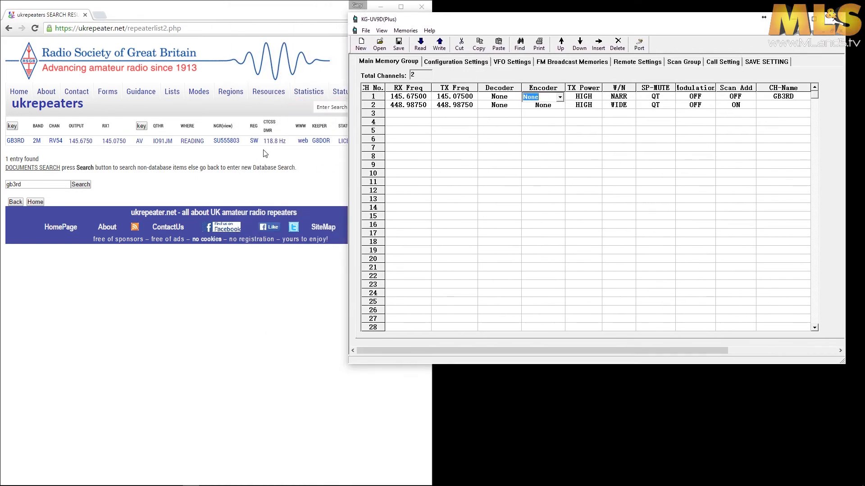
pyautogui.click(286, 145)
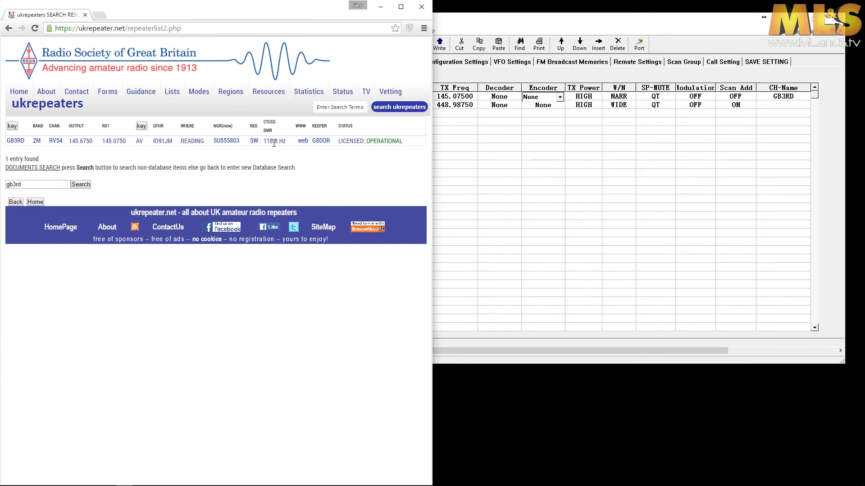
pyautogui.click(574, 25)
pyautogui.click(560, 98)
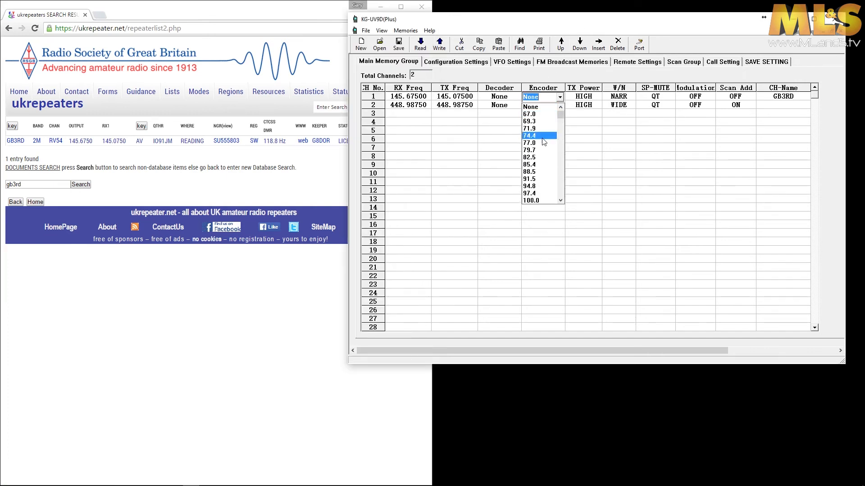
pyautogui.click(561, 201)
pyautogui.click(561, 201)
pyautogui.click(560, 200)
pyautogui.click(560, 200)
pyautogui.click(560, 200)
pyautogui.click(560, 201)
pyautogui.click(543, 193)
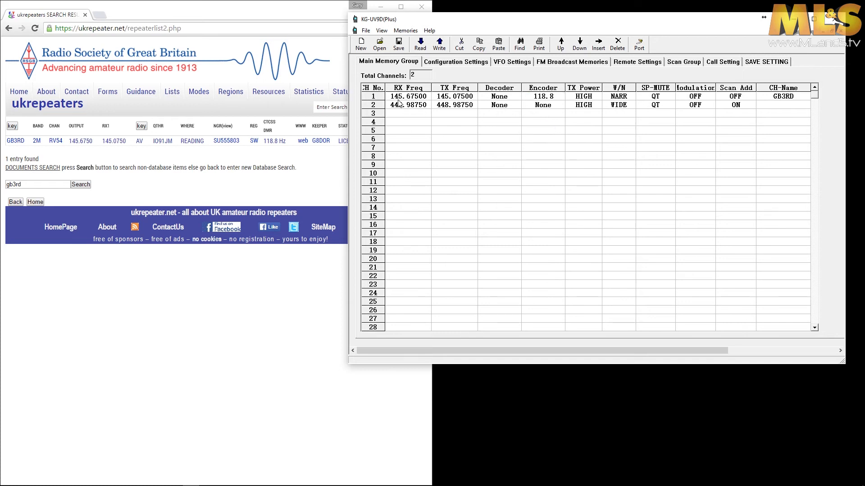
# Review channel 1's frequencies, encoder tone, TX power, bandwidth, scan setting and channel name
pyautogui.doubleClick(409, 97)
pyautogui.doubleClick(441, 98)
pyautogui.doubleClick(540, 98)
pyautogui.doubleClick(583, 98)
pyautogui.doubleClick(617, 99)
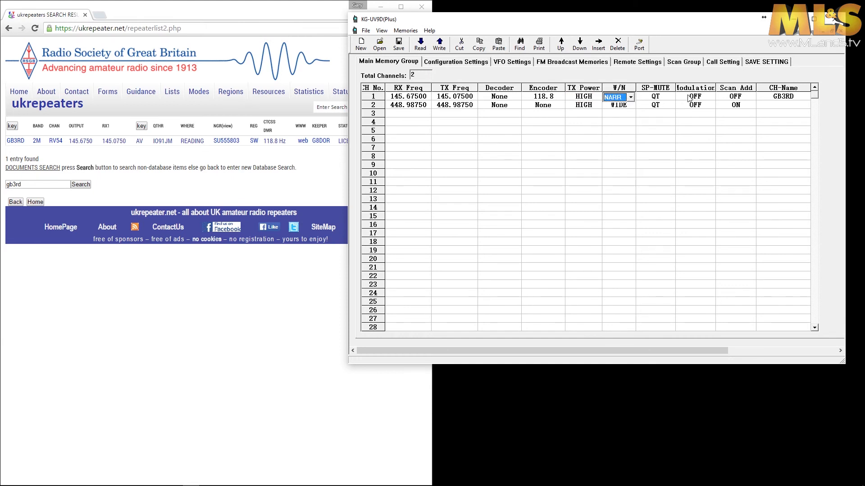
pyautogui.click(736, 99)
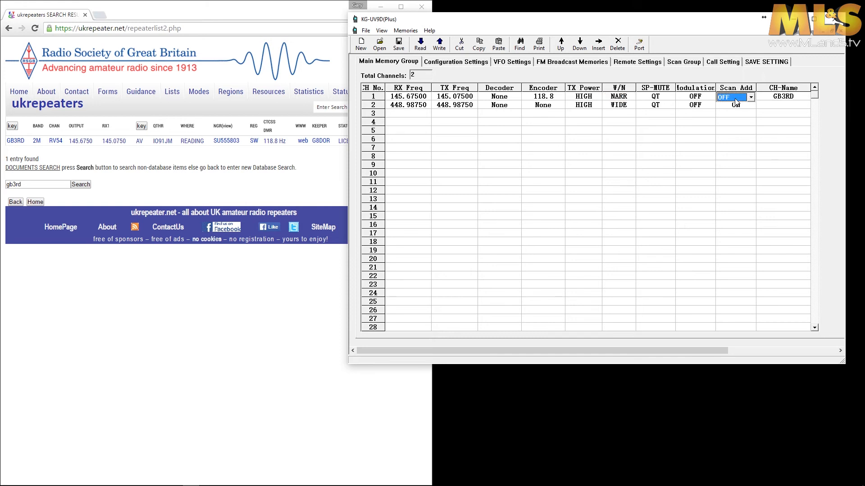
pyautogui.click(784, 98)
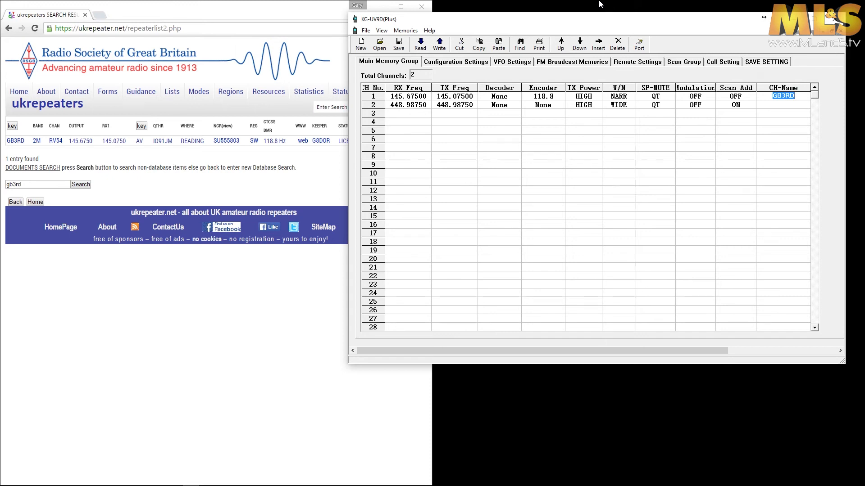
# Search the ukrepeaters database for the repeater gb3gf
pyautogui.moveTo(533, 20); pyautogui.dragTo(582, 13)
pyautogui.click(335, 106)
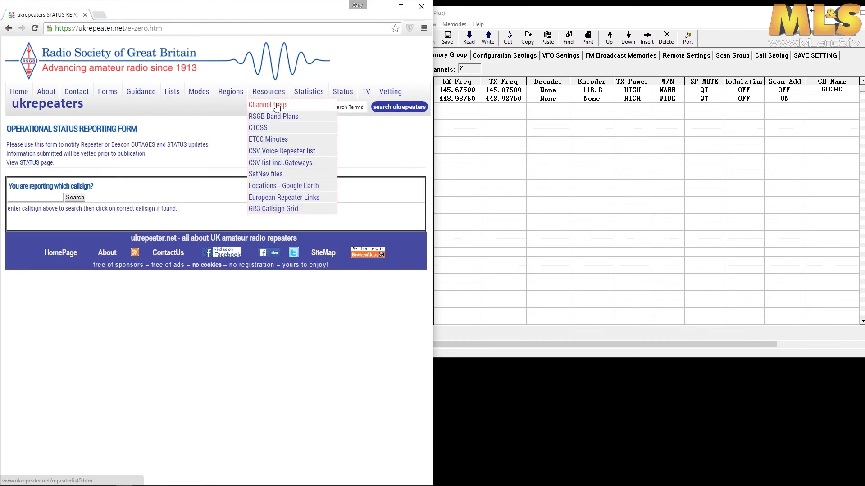
pyautogui.click(8, 28)
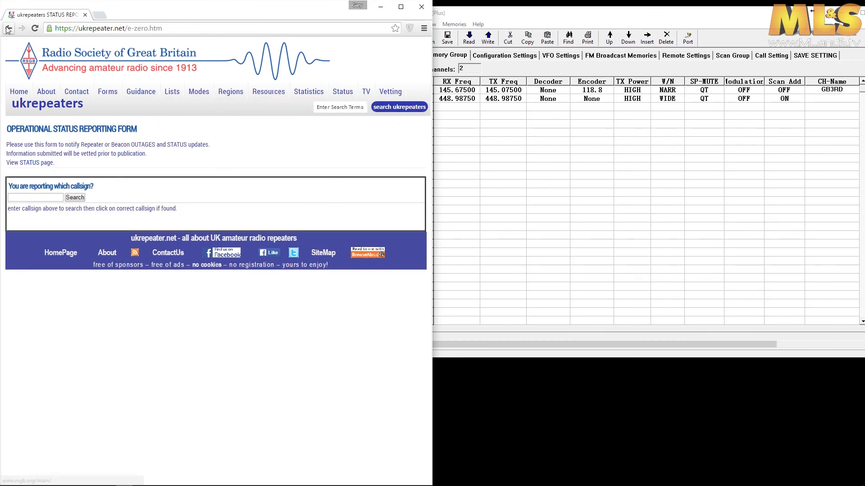
pyautogui.click(351, 111)
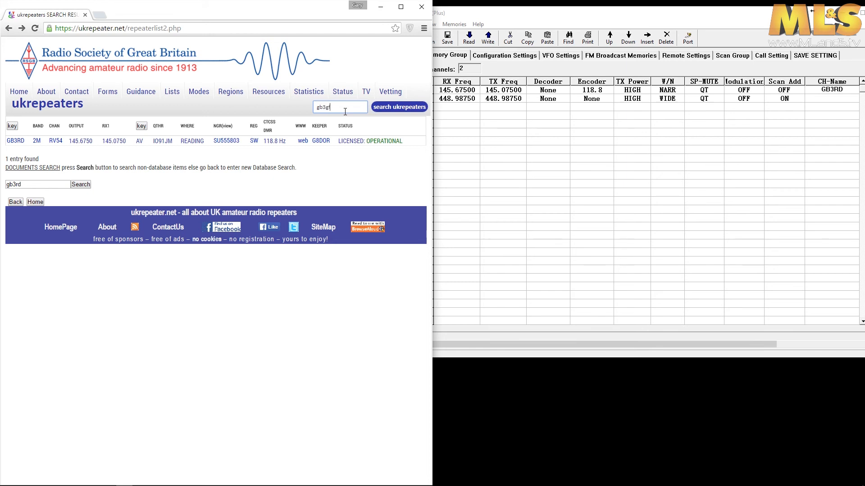
pyautogui.press('Return')
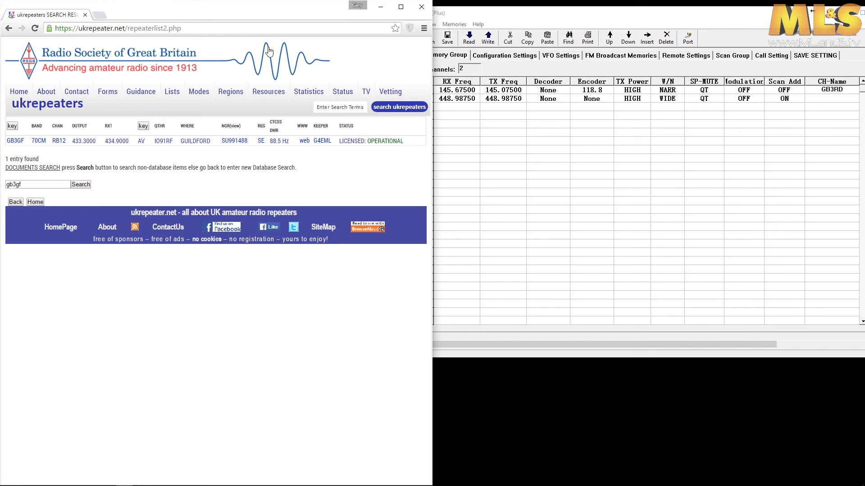
# Save the programmed channel data to the Desktop as a KG file named "saved sample"
pyautogui.moveTo(310, 10); pyautogui.dragTo(294, 32)
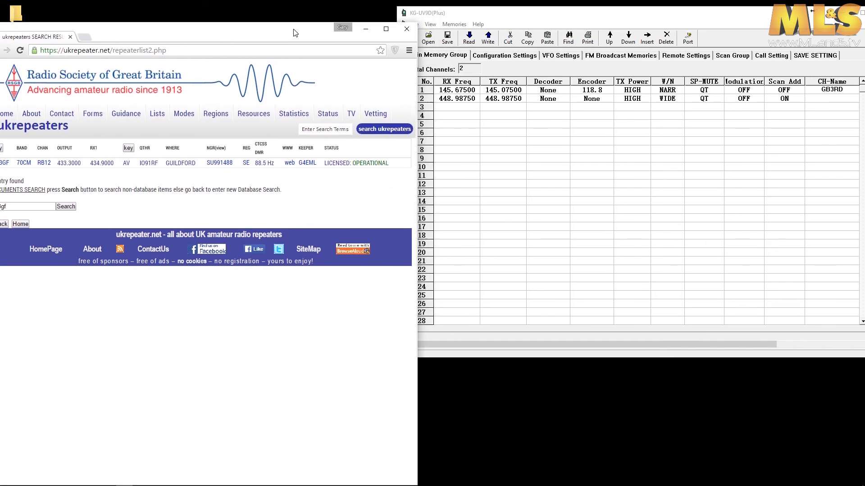
pyautogui.moveTo(476, 19); pyautogui.dragTo(510, 13)
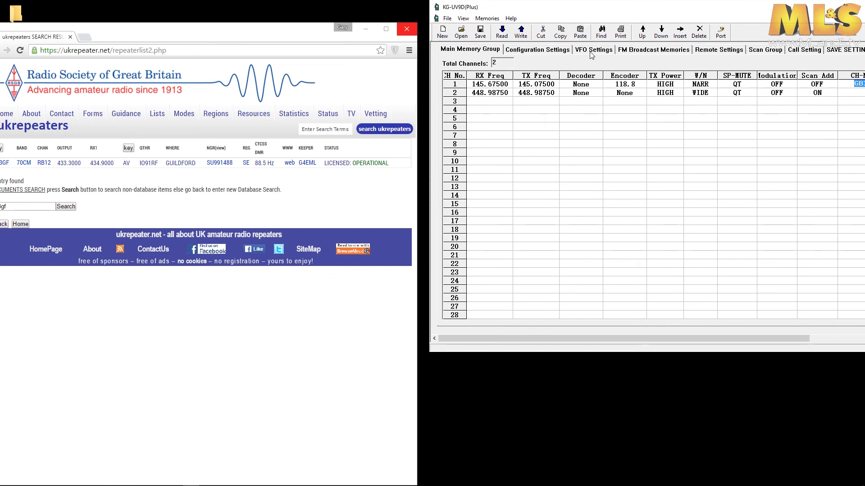
pyautogui.click(447, 18)
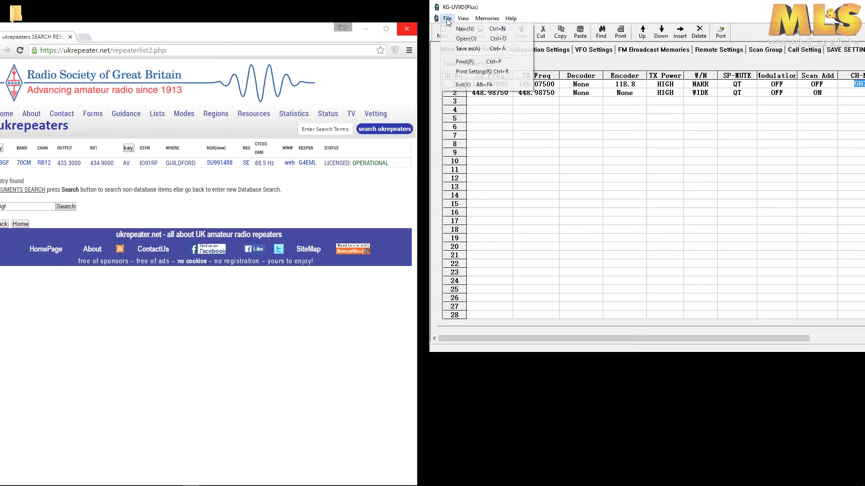
pyautogui.click(461, 51)
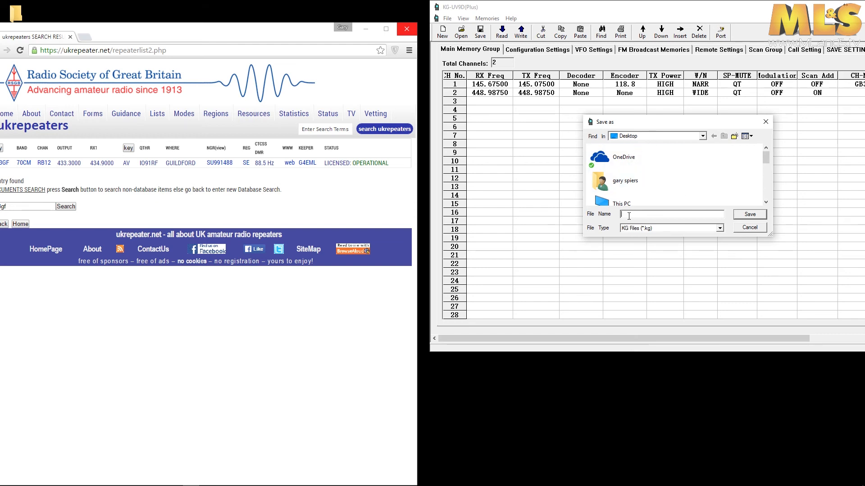
pyautogui.write('saved sample')
pyautogui.click(742, 216)
pyautogui.click(676, 196)
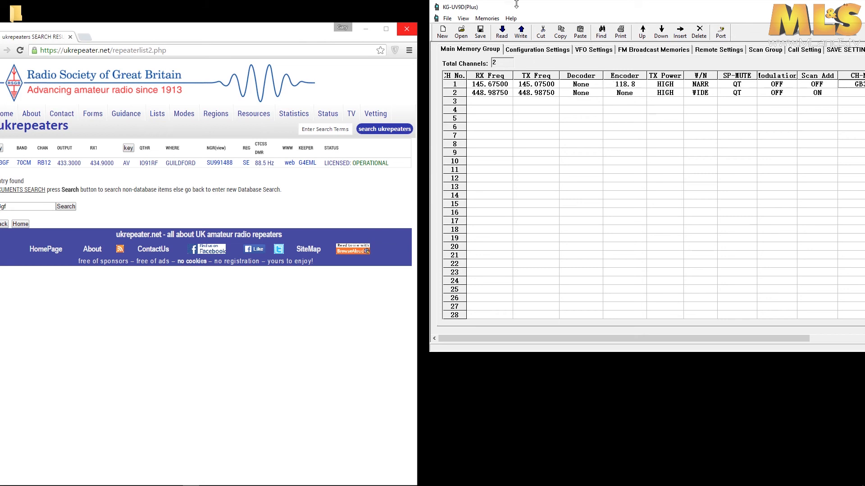
# Close the KG-UV9D(Plus) programming software and launch it again
pyautogui.moveTo(611, 12); pyautogui.dragTo(533, 11)
pyautogui.click(836, 6)
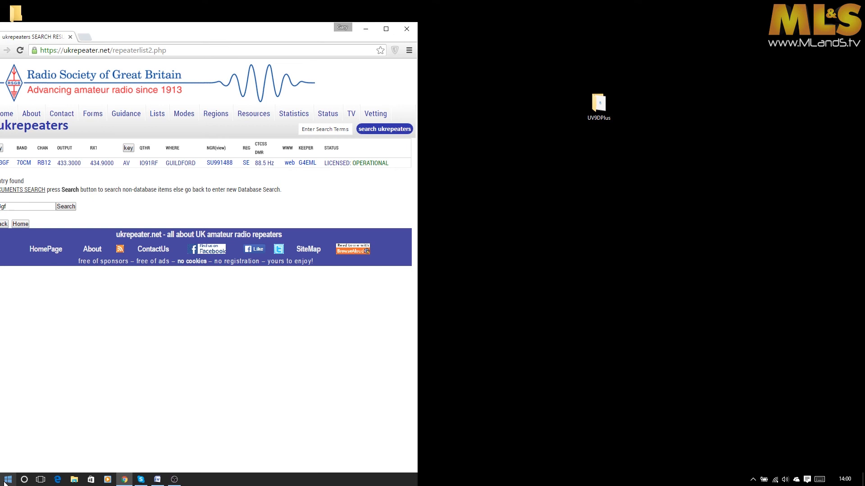
pyautogui.click(6, 480)
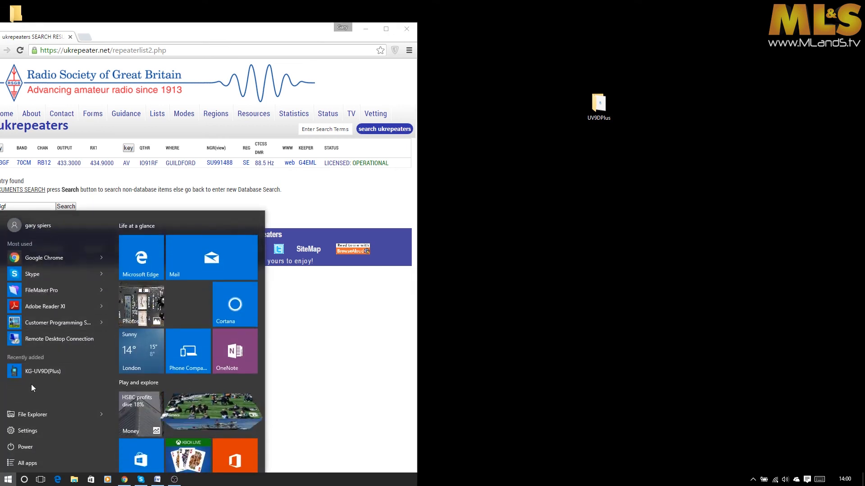
pyautogui.click(35, 372)
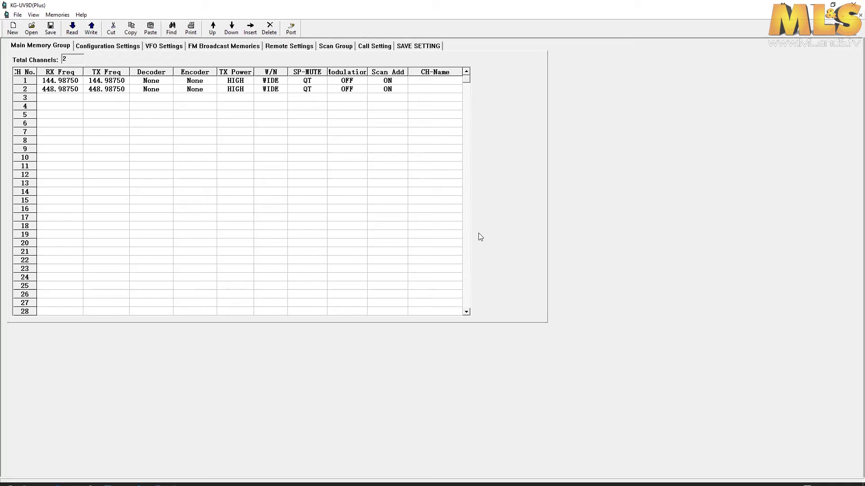
# Open the file saved sample.kg from the Desktop in the programming software
pyautogui.click(18, 15)
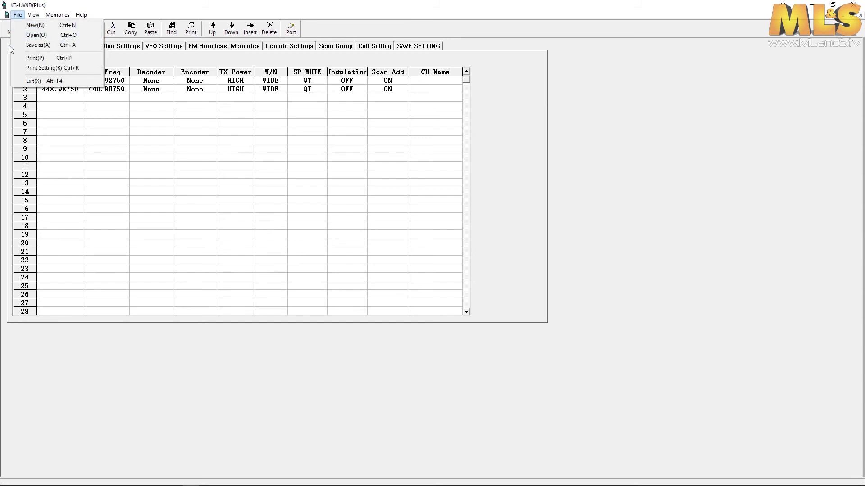
pyautogui.click(36, 35)
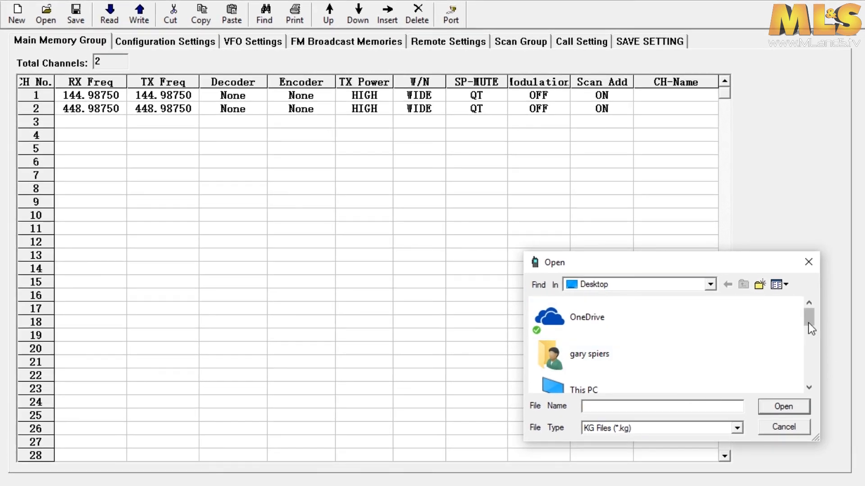
pyautogui.moveTo(808, 322); pyautogui.dragTo(812, 388)
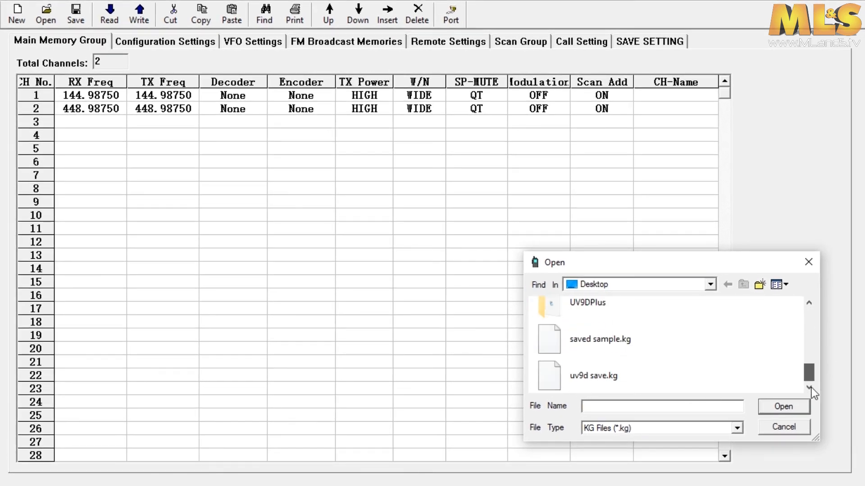
pyautogui.doubleClick(575, 336)
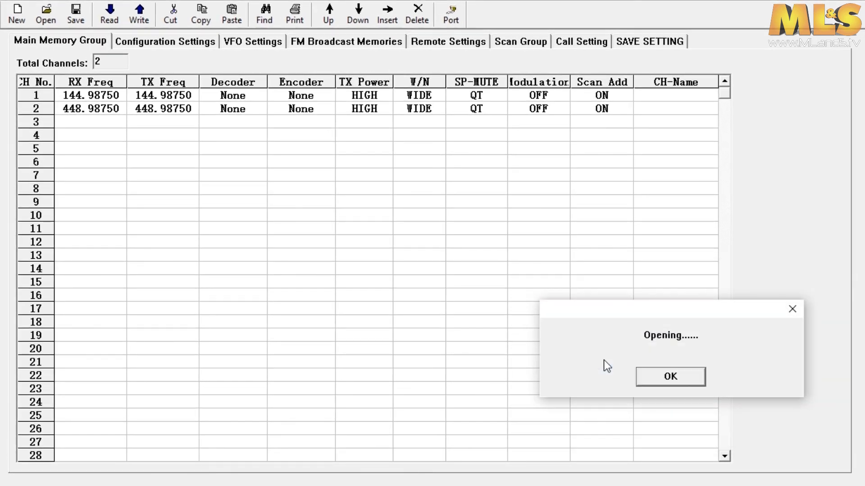